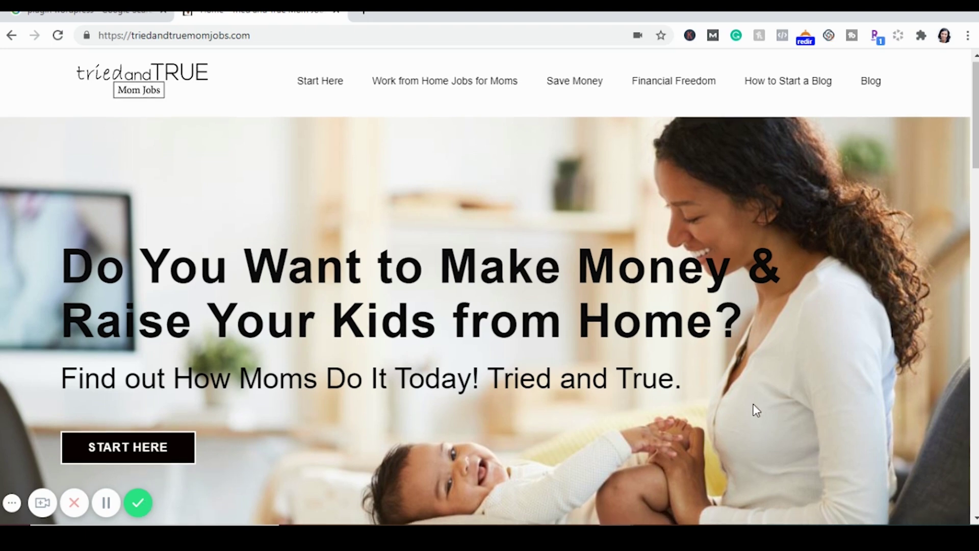
Search the Add Plugins directory for 'yoas' to confirm Yoast SEO is already active
scroll(756, 410, "down", 1)
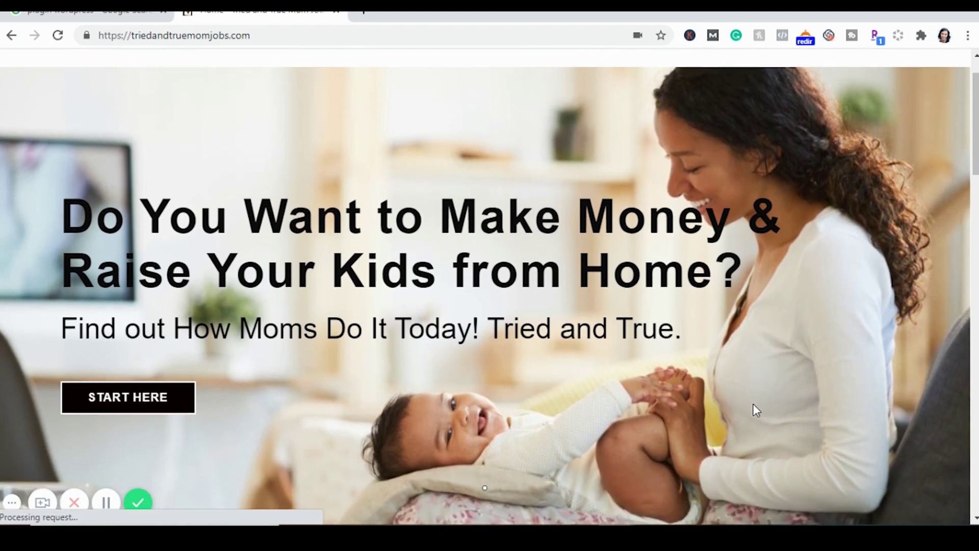
scroll(752, 402, "down", 2)
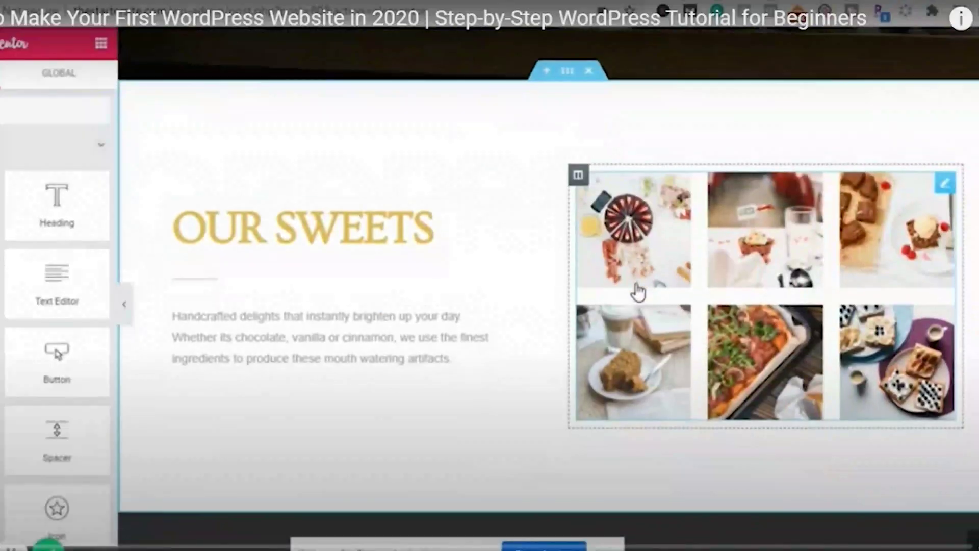
scroll(637, 291, "down", 3)
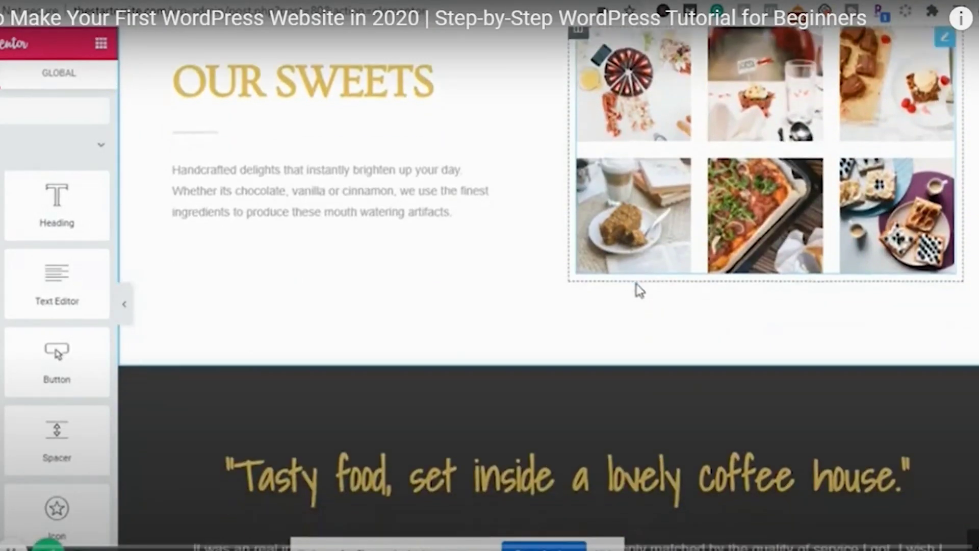
scroll(639, 290, "down", 7)
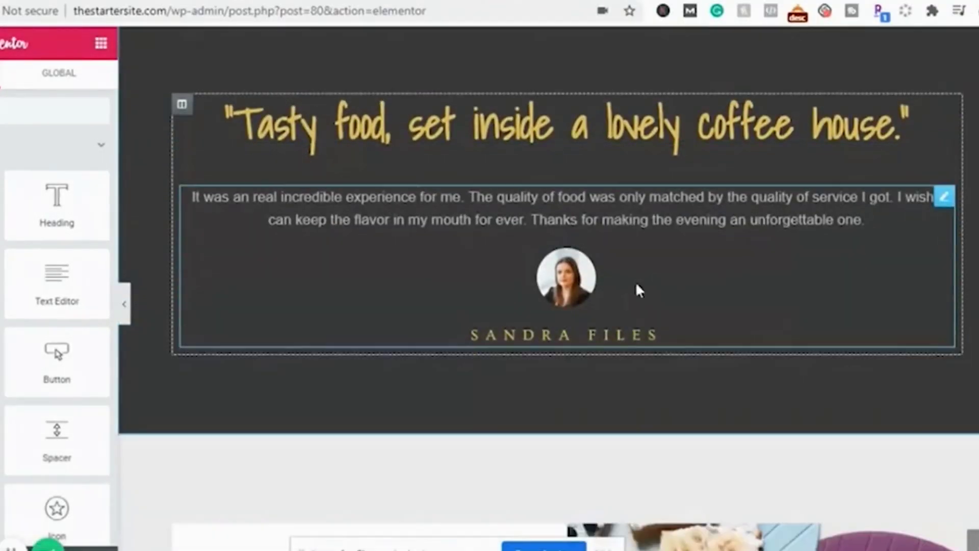
scroll(637, 290, "down", 3)
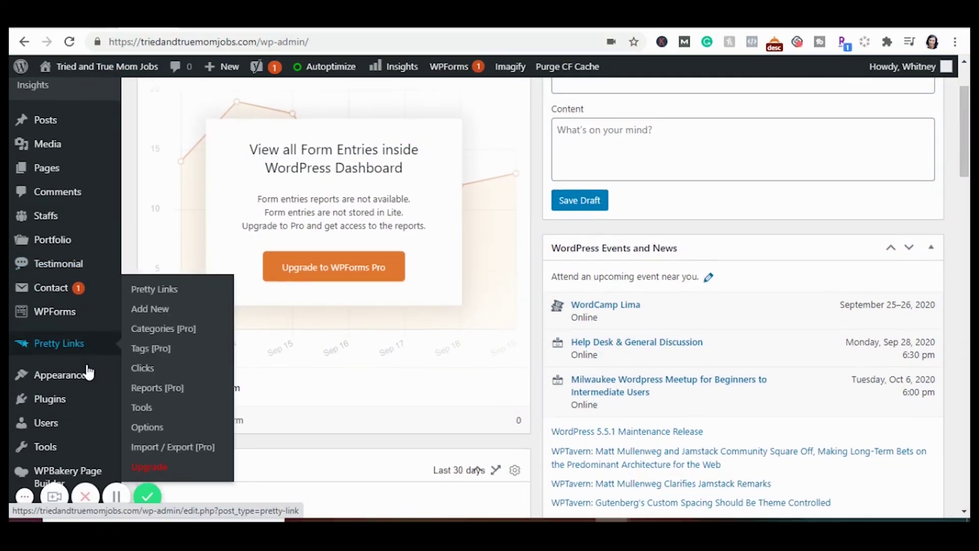
scroll(87, 378, "down", 1)
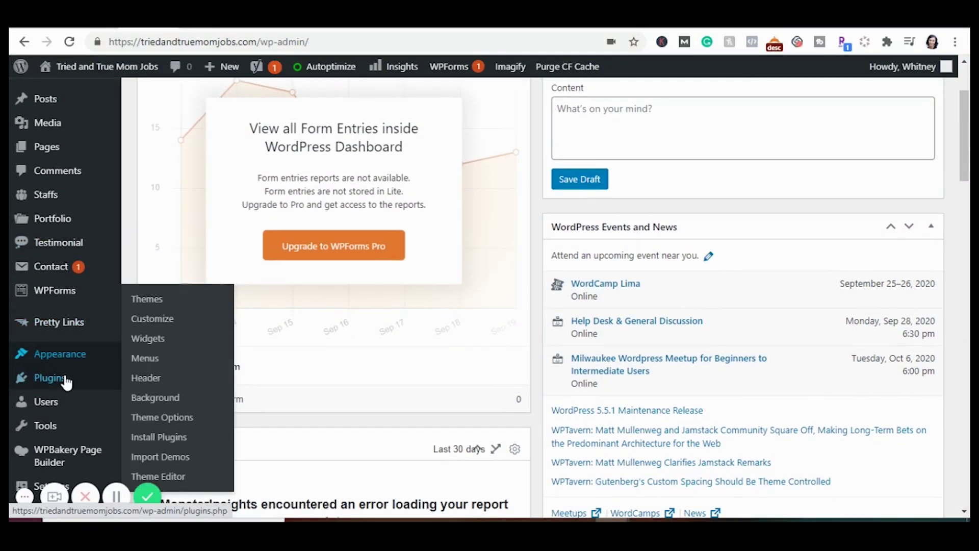
mouse_move(57, 386)
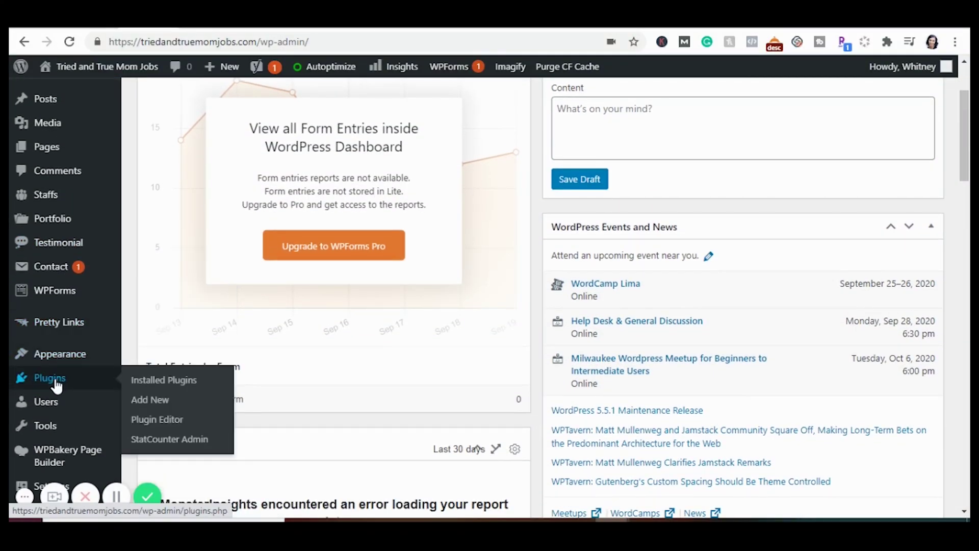
left_click(152, 401)
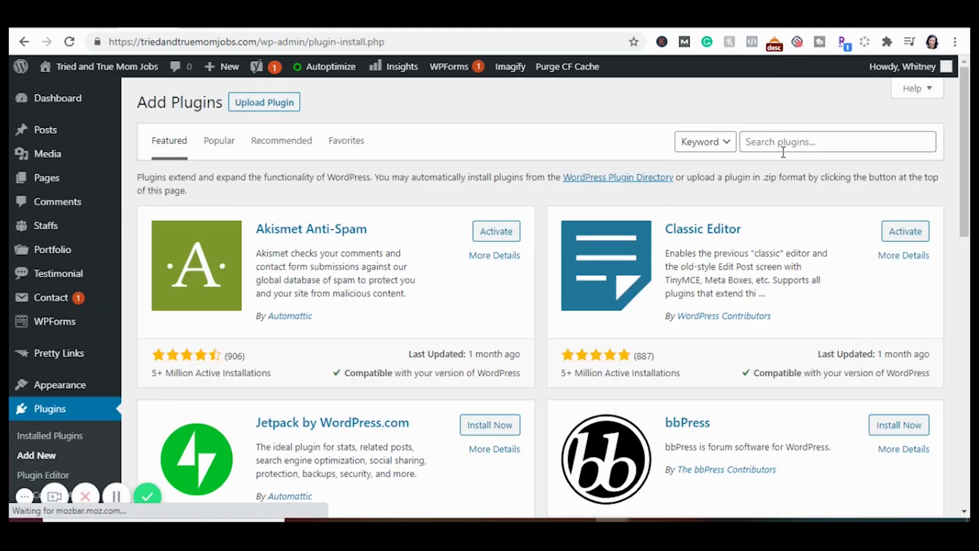
left_click(780, 147)
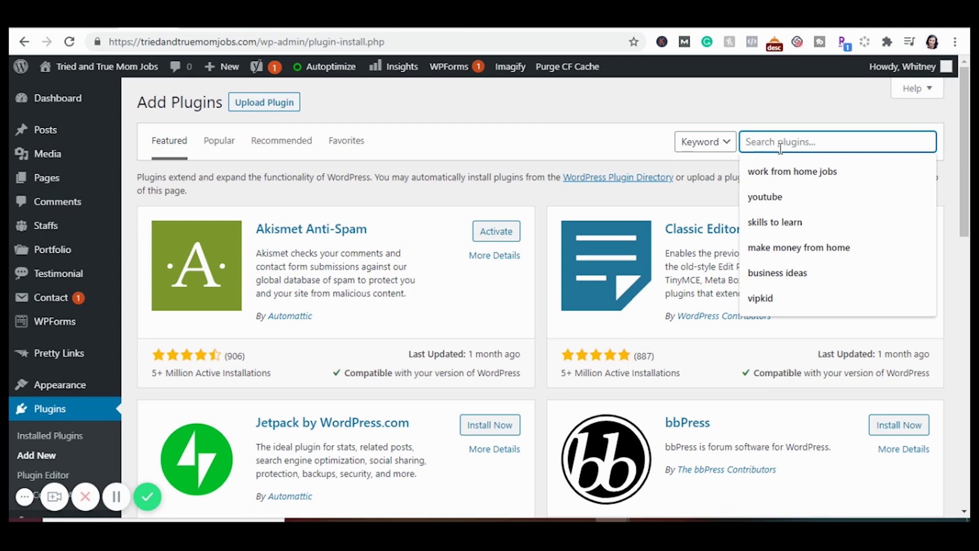
type("yoas")
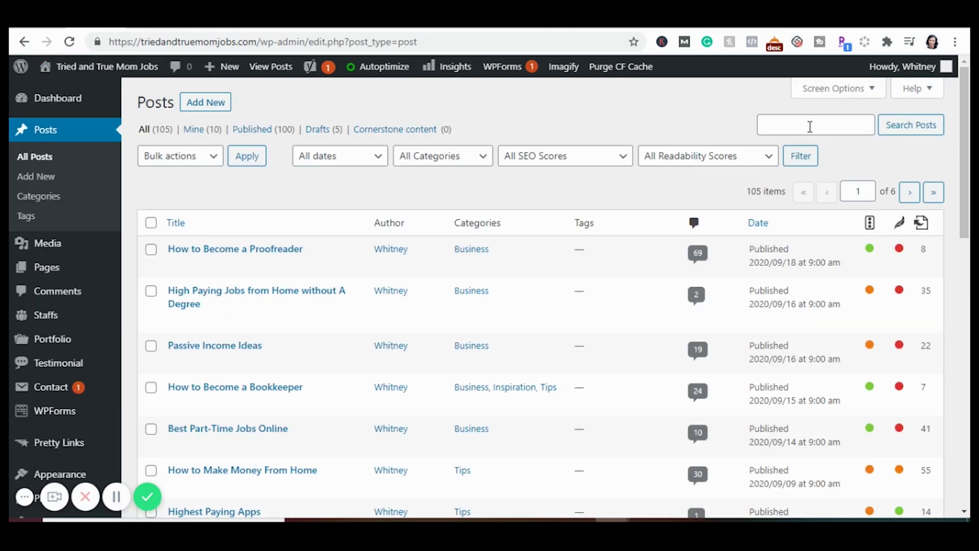
Search the posts for 'highest paying apps' and open that post in the editor
left_click(810, 127)
type("highest paying apps")
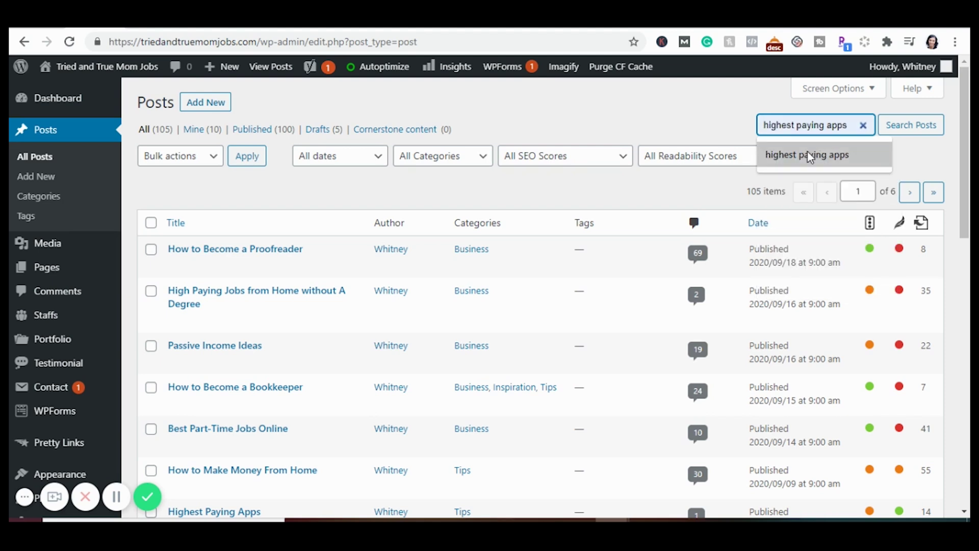
left_click(808, 153)
left_click(889, 128)
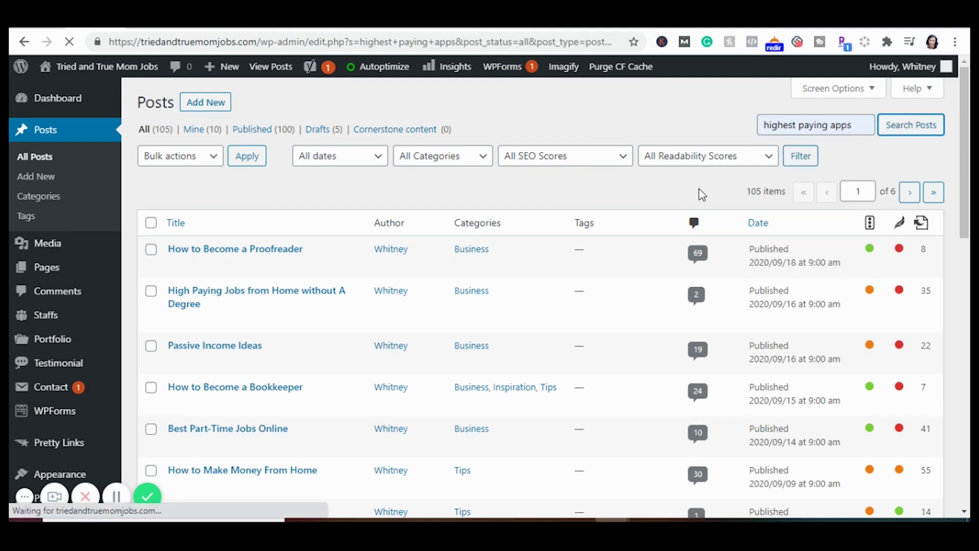
left_click(177, 267)
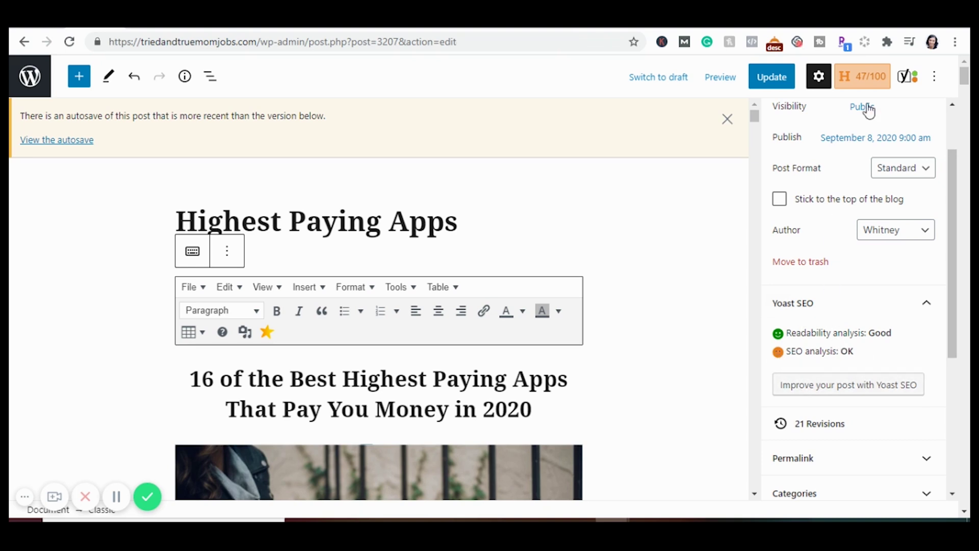
Google 'highest paying apps' in a new tab to check the post's ranking, then return to the editor
left_click(832, 26)
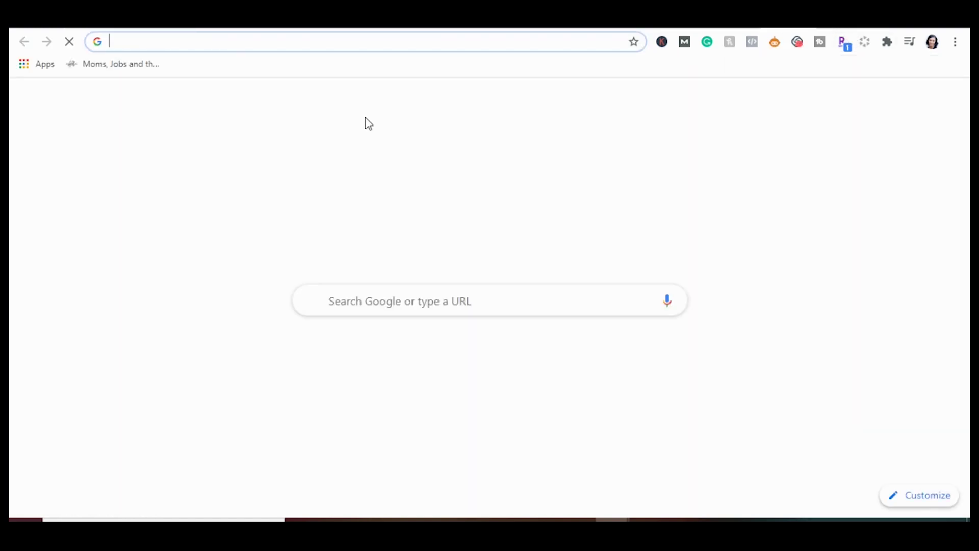
left_click(355, 293)
type("h")
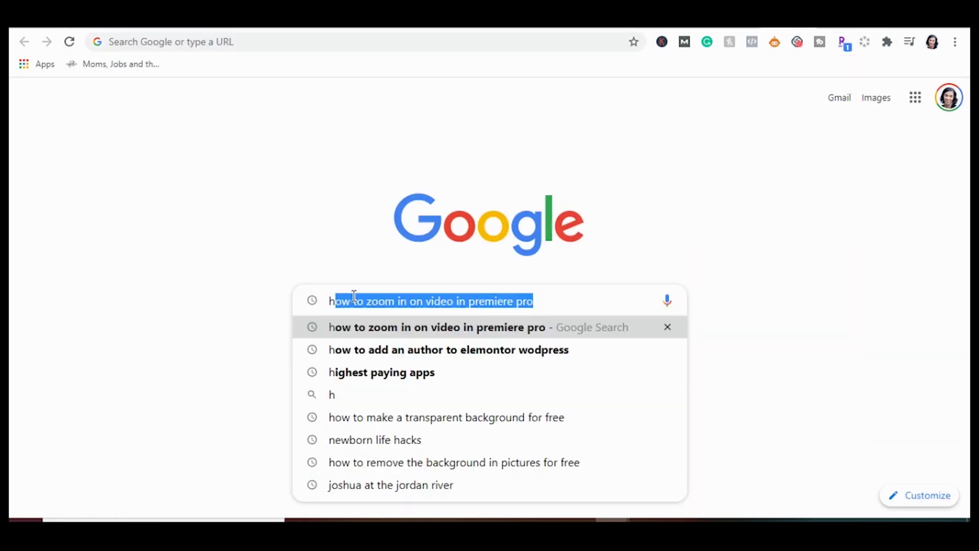
type("ighest paying ap")
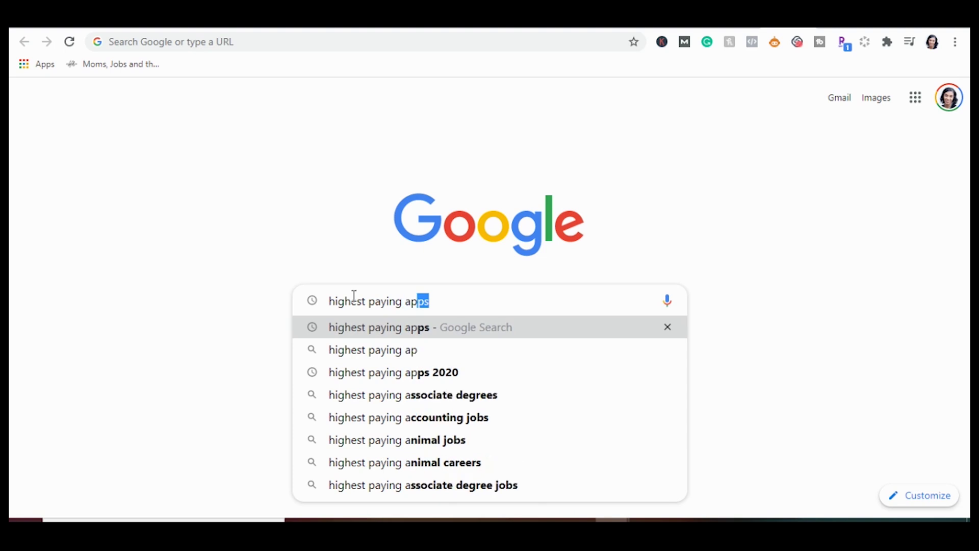
key("Return")
scroll(291, 329, "down", 6)
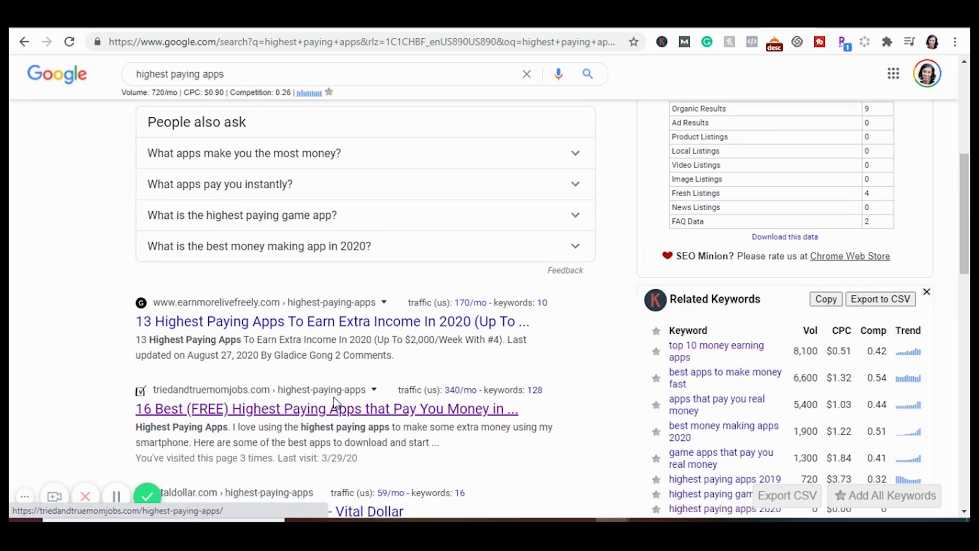
scroll(176, 392, "down", 1)
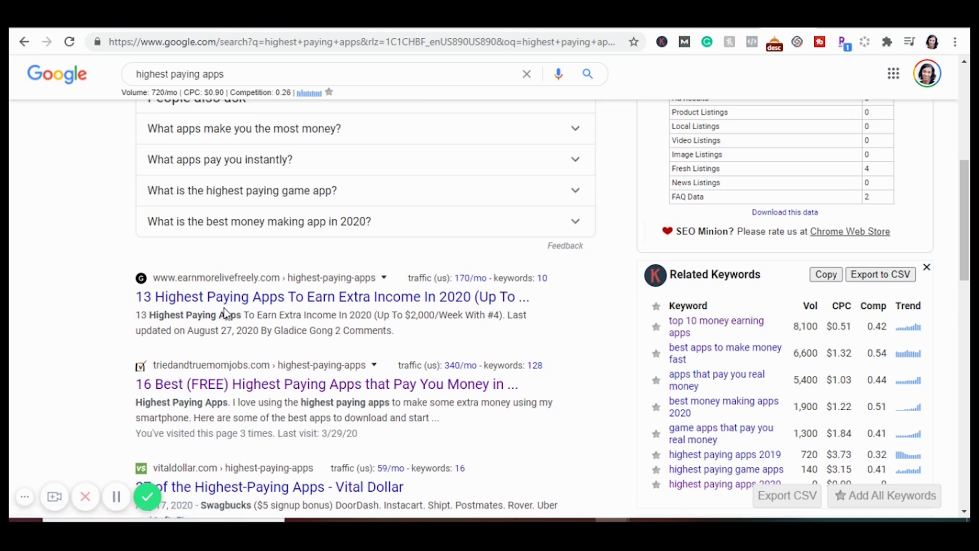
left_click(95, 26)
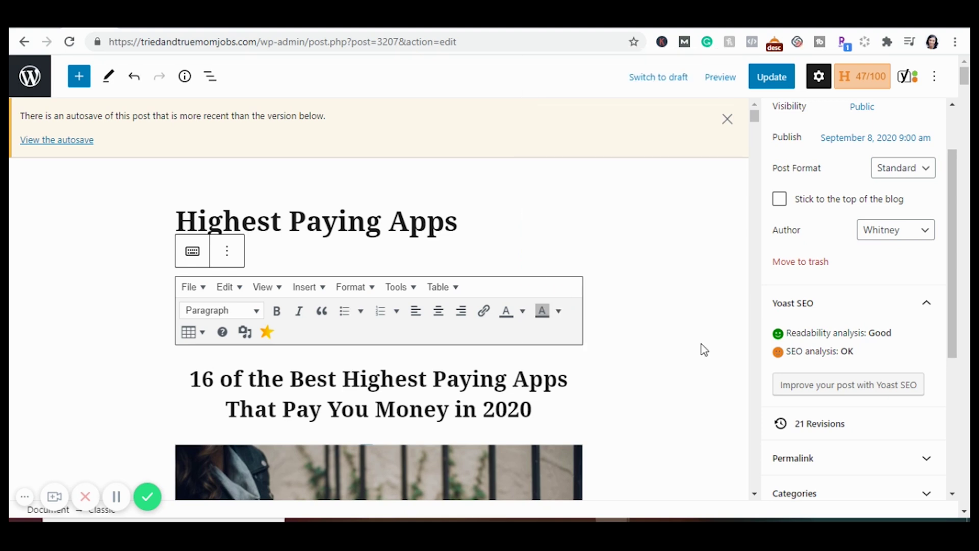
Bring the Yoast SEO box with focus keyphrase 'highest paying apps' and its Google preview into view
scroll(603, 343, "down", 1)
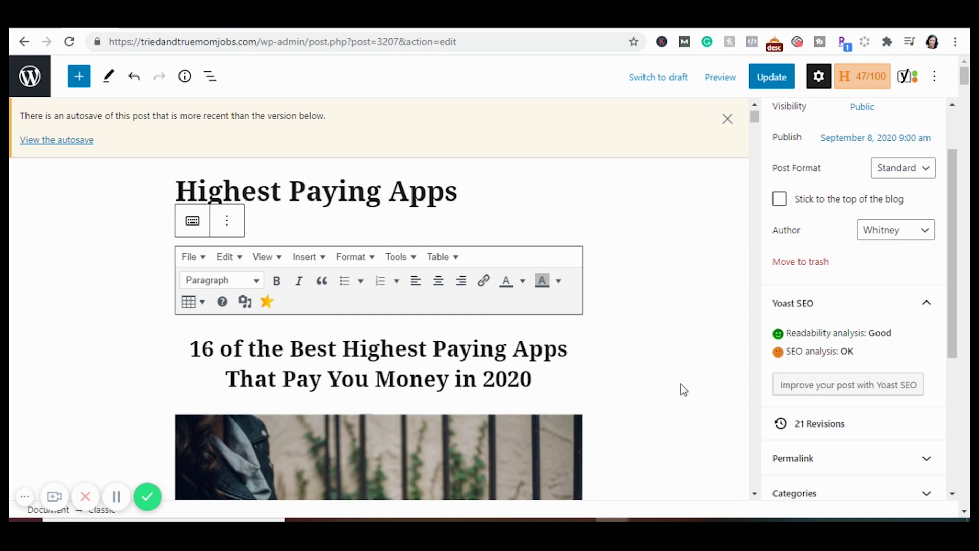
scroll(681, 384, "down", 1)
scroll(680, 383, "down", 1)
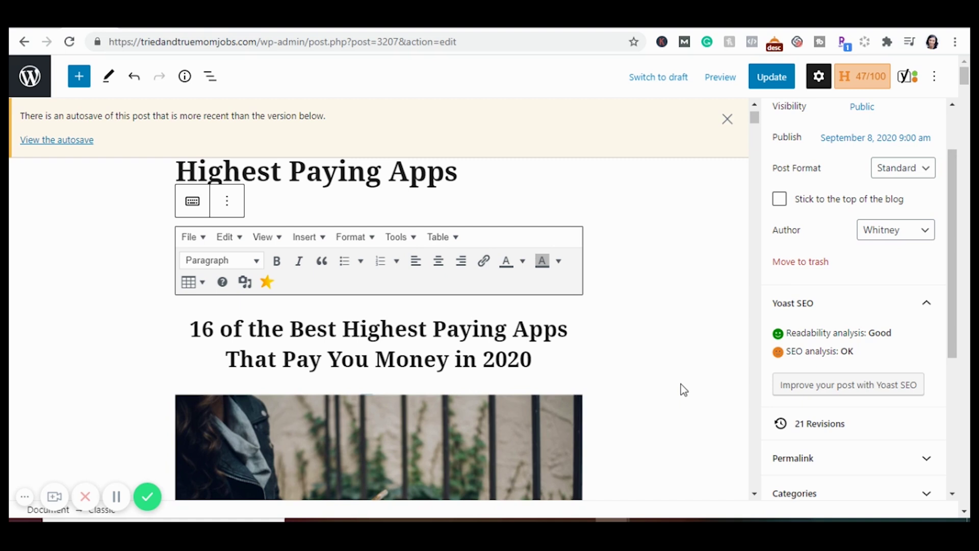
left_click_drag(754, 118, 770, 469)
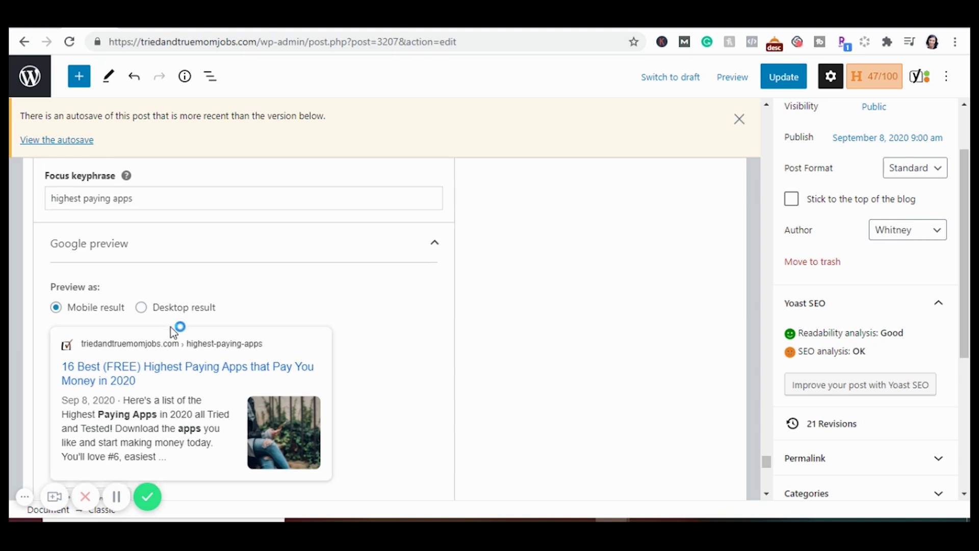
Open Yoast's Edit snippet panel, select the start of the SEO title, then enter the meta description
scroll(173, 332, "down", 3)
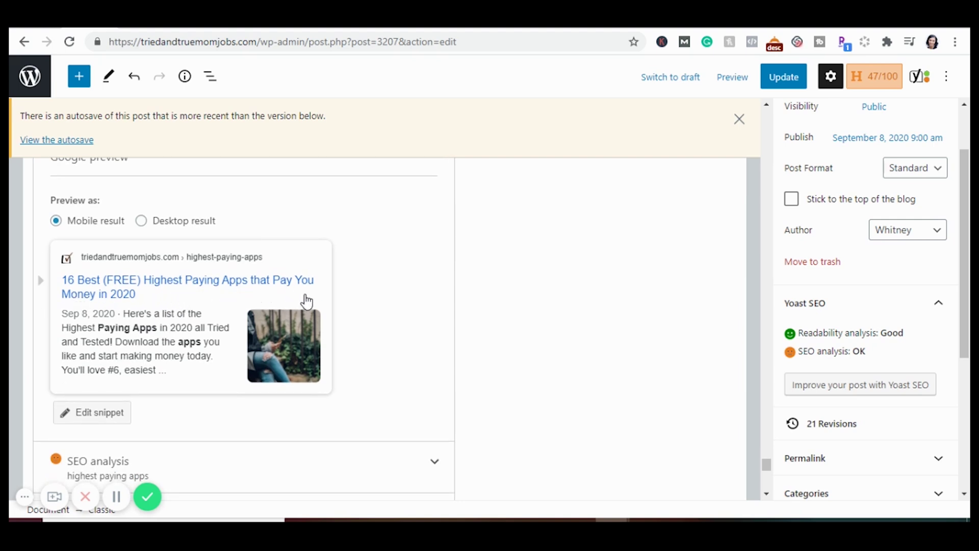
scroll(129, 350, "down", 1)
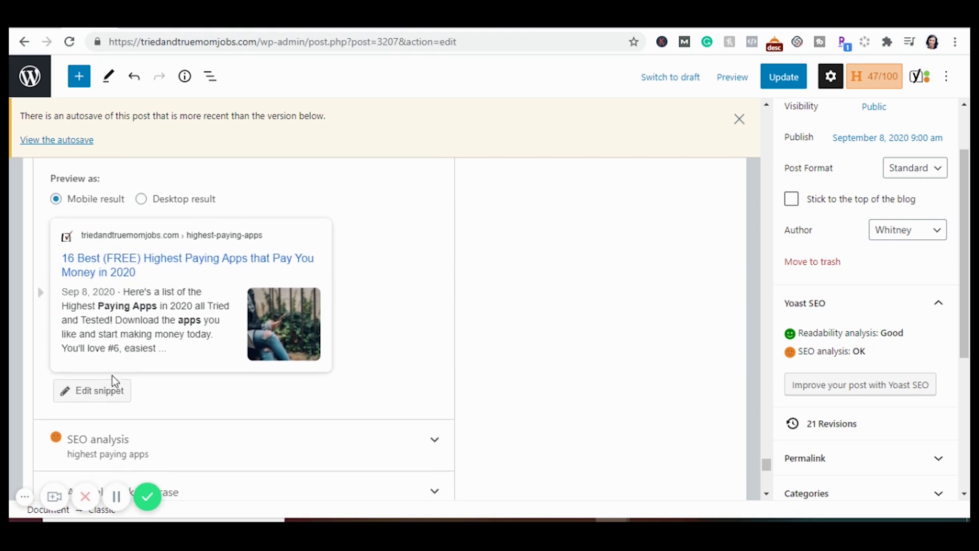
left_click(97, 399)
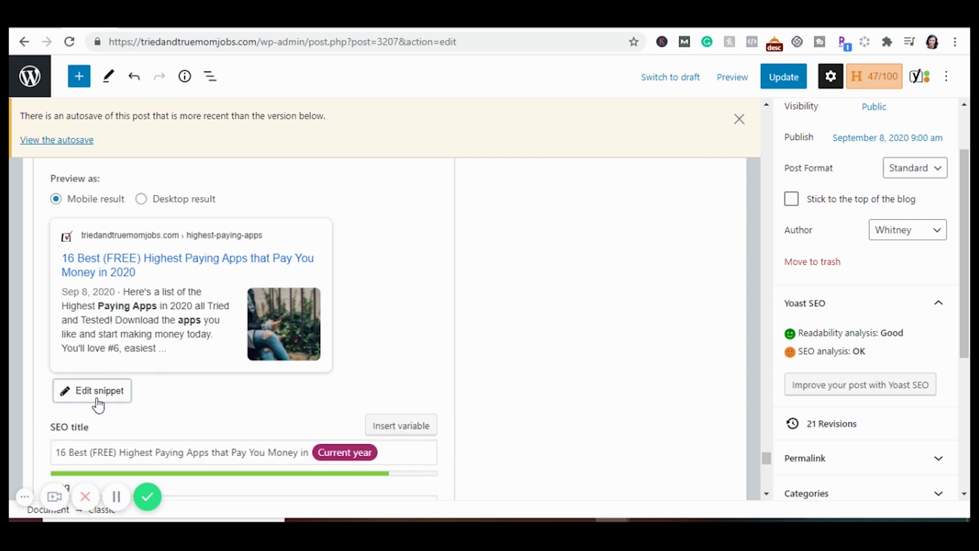
scroll(99, 404, "down", 3)
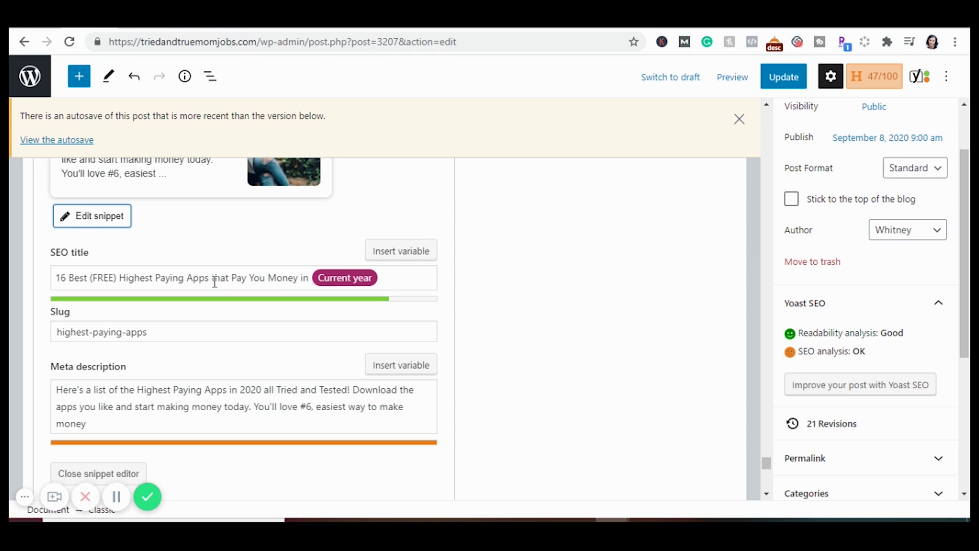
left_click_drag(214, 282, 51, 276)
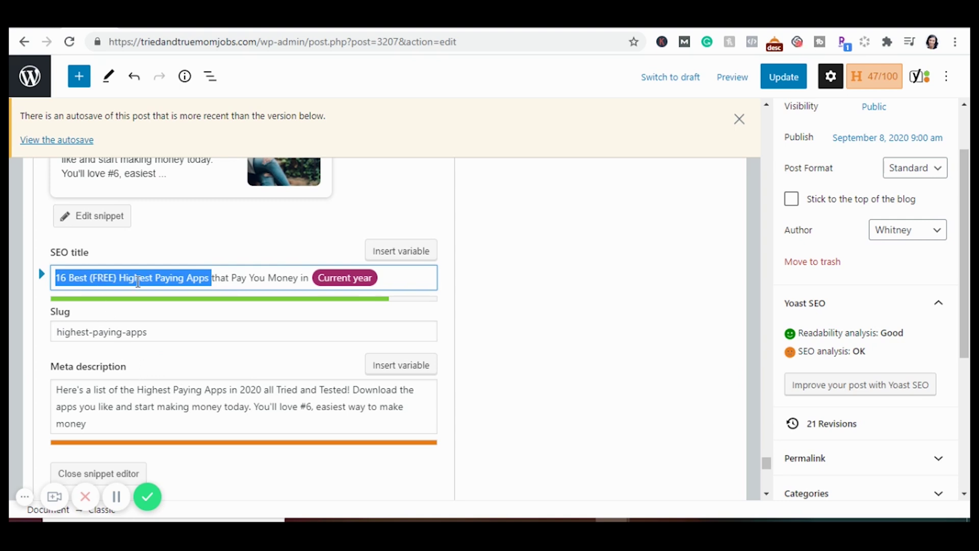
left_click(159, 386)
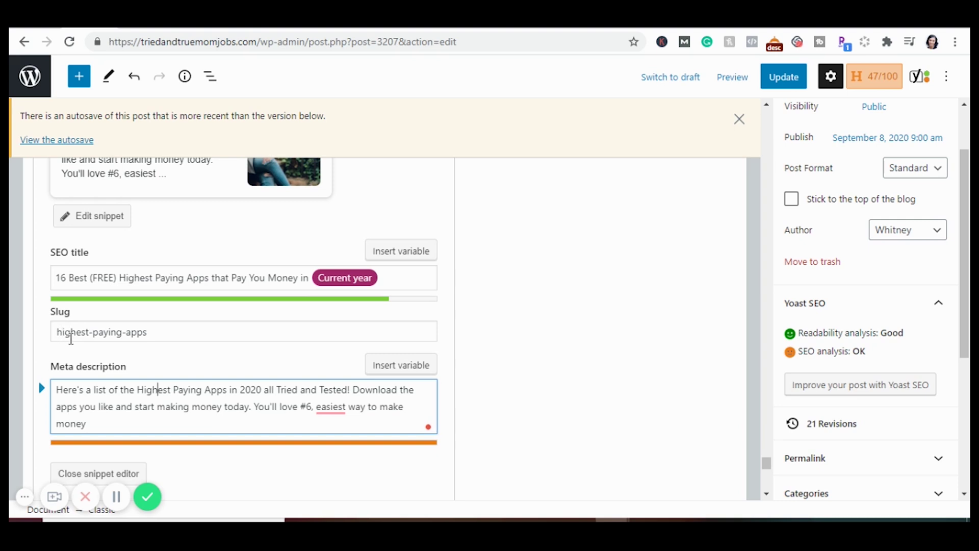
Scroll down to the post's Yoast SEO analysis section
scroll(205, 398, "down", 1)
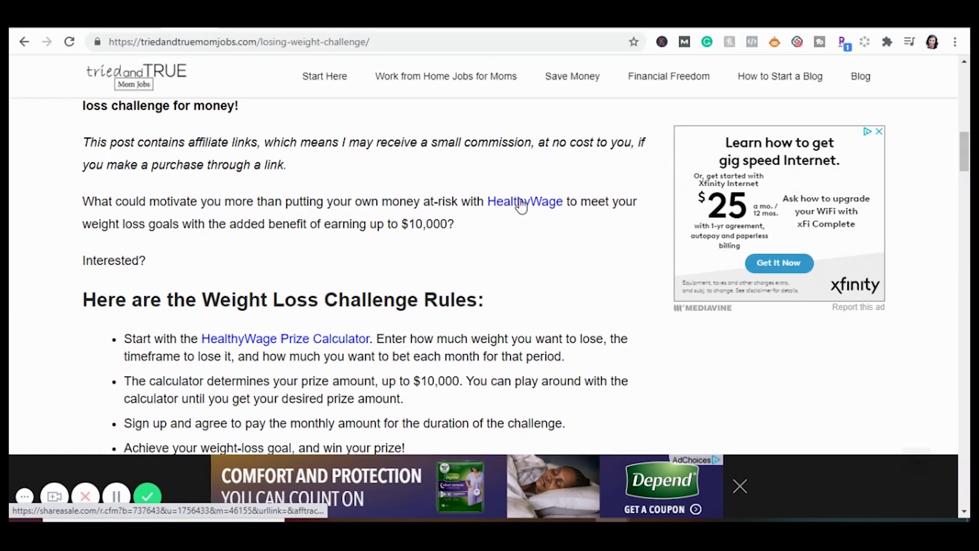
Copy the HealthyWage affiliate link address from the weight-loss challenge post and go back to WordPress admin
left_click(521, 204)
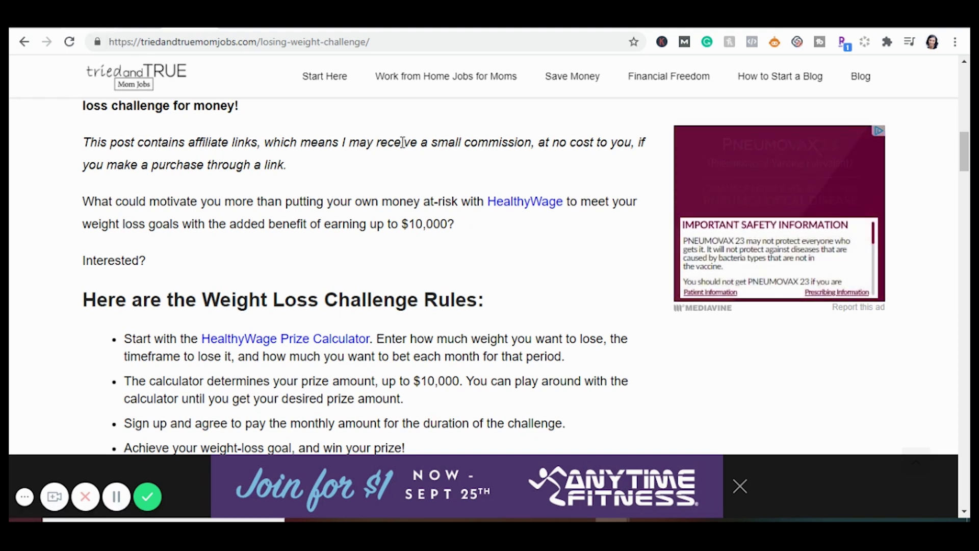
right_click(523, 207)
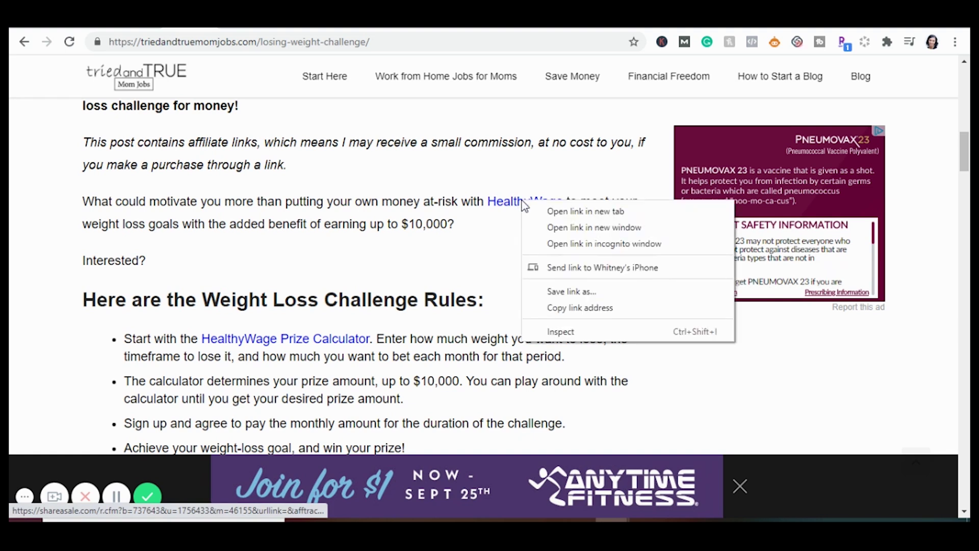
left_click(561, 307)
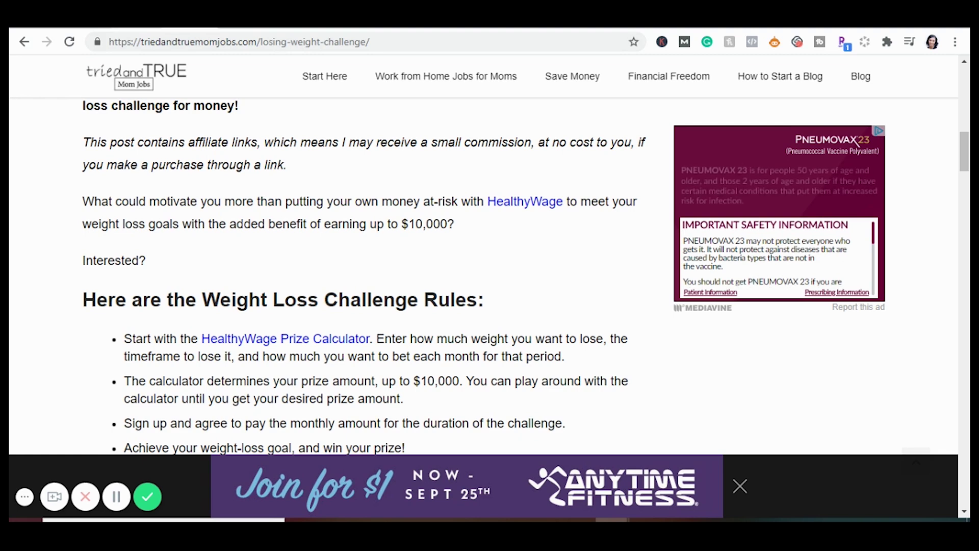
left_click(128, 15)
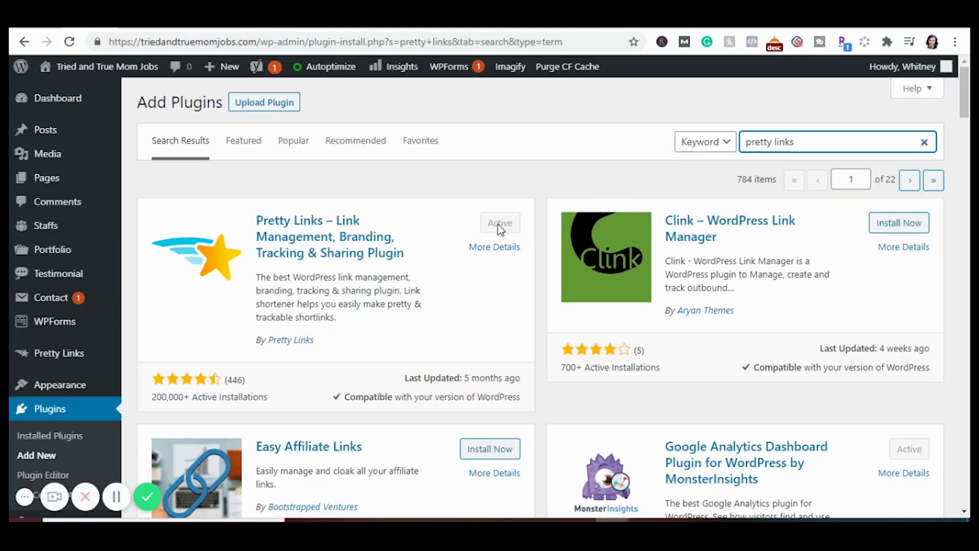
Reveal the Pretty Links flyout submenu in the admin sidebar
mouse_move(77, 384)
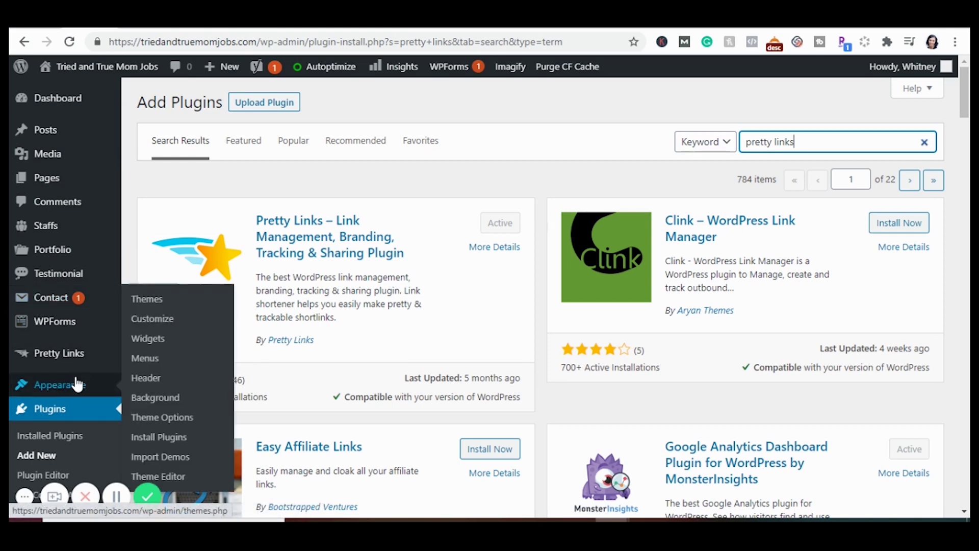
scroll(78, 384, "down", 3)
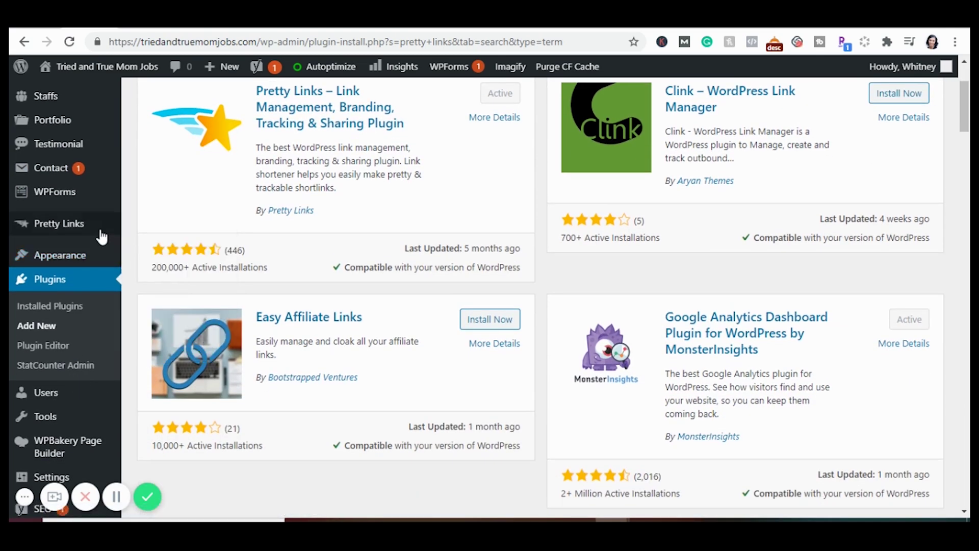
mouse_move(64, 232)
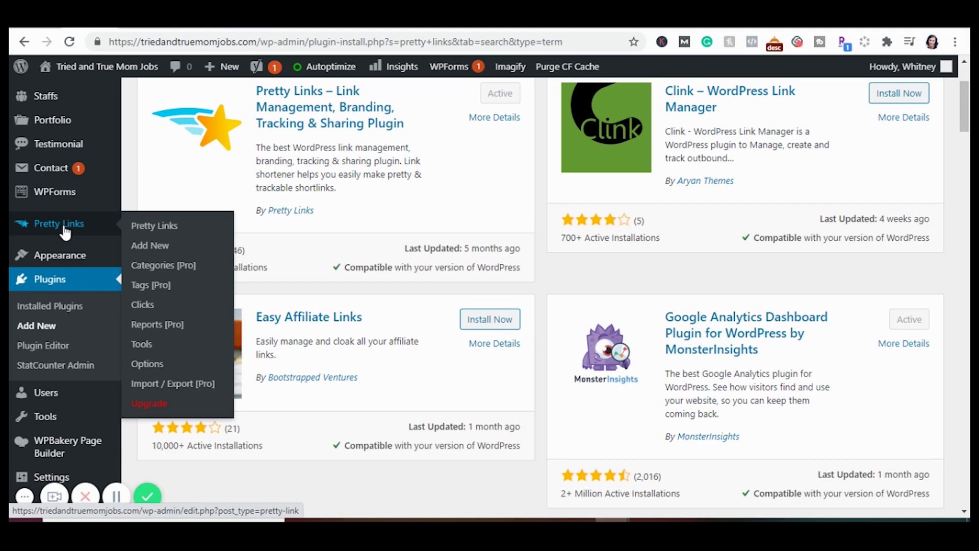
Start a new Pretty Link titled 'Healthy Wage' with the copied ShareASale URL as its target
left_click(171, 250)
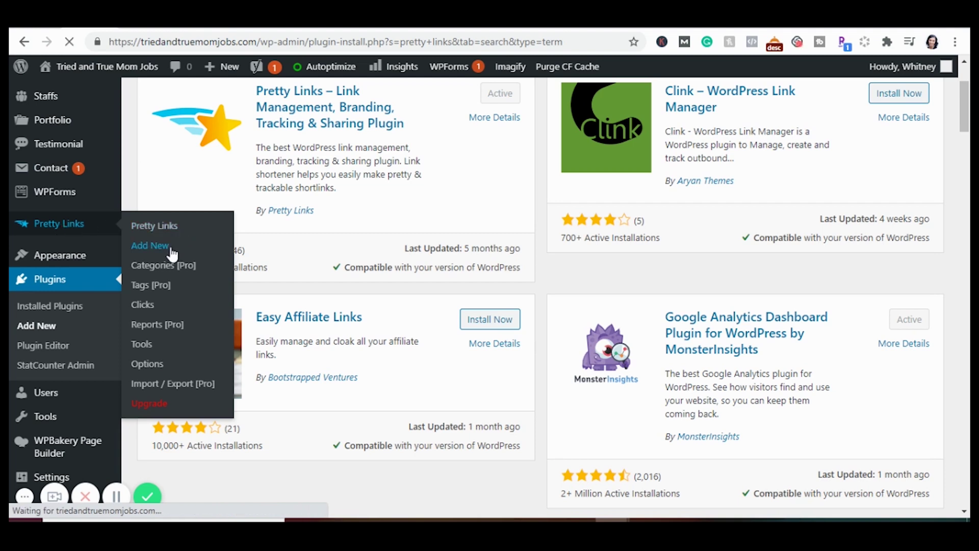
type("Healthy Wage")
scroll(479, 332, "down", 1)
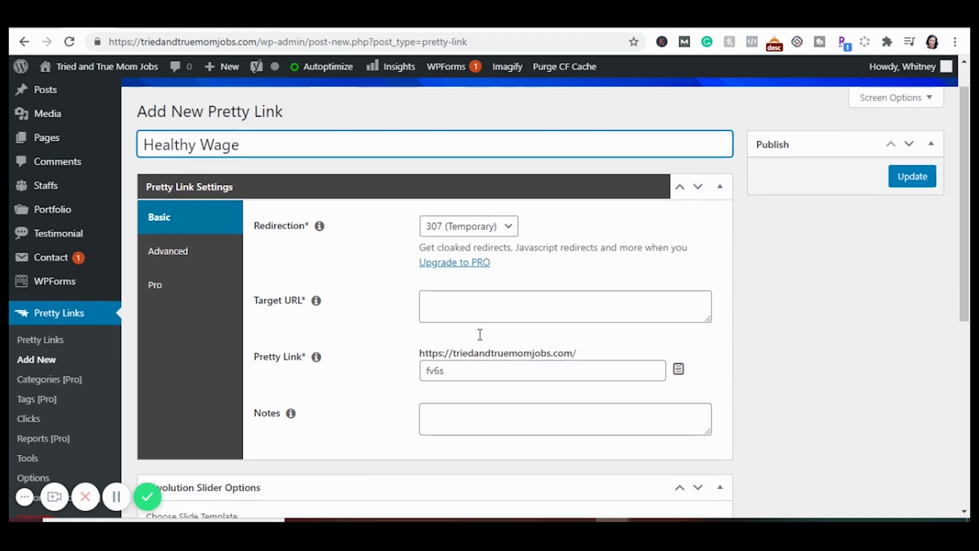
left_click(477, 318)
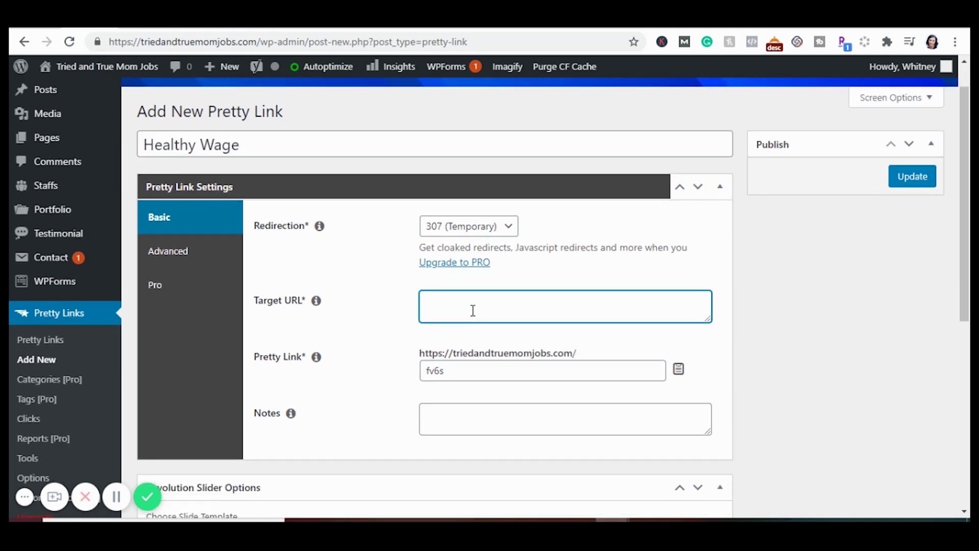
right_click(470, 307)
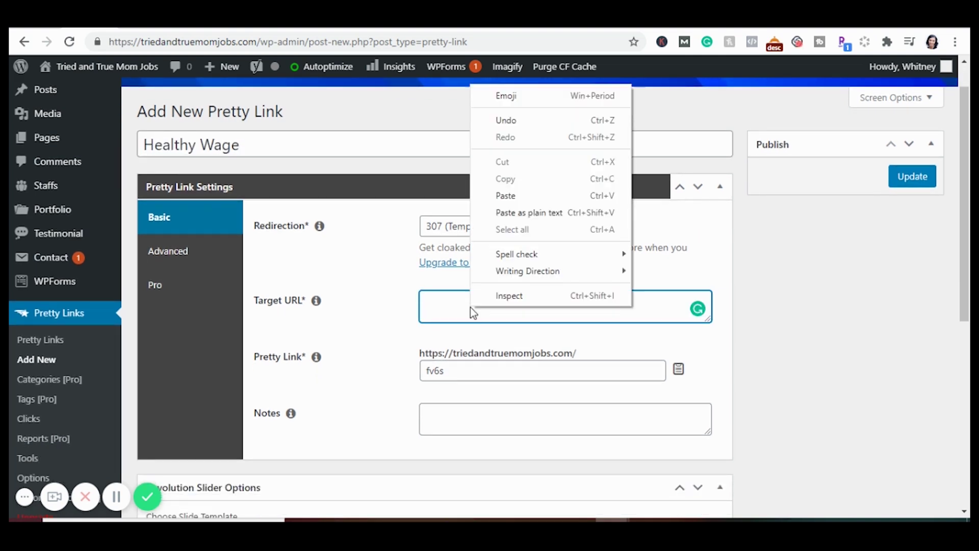
left_click(509, 196)
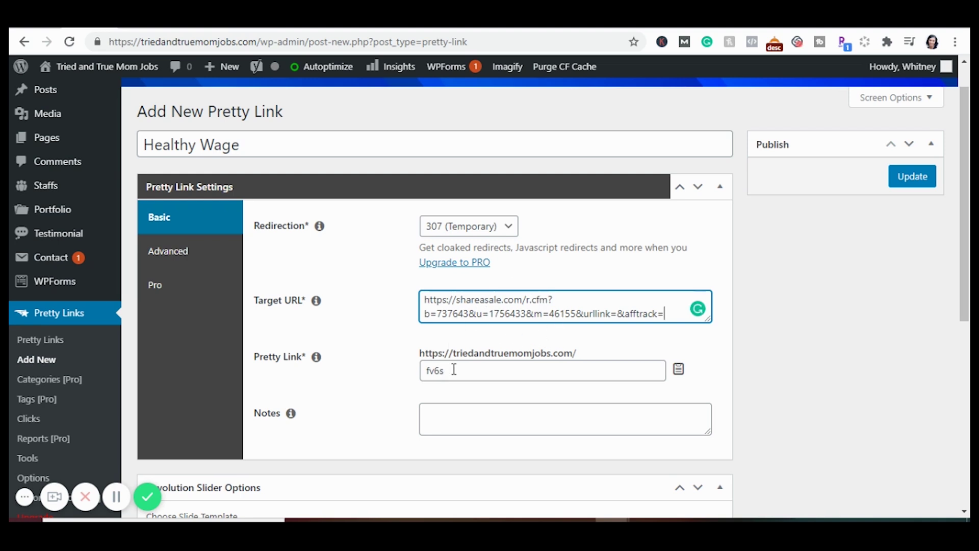
Replace the auto-generated slug with 'healthywage' and save the link
left_click_drag(453, 369, 406, 376)
type("healthe")
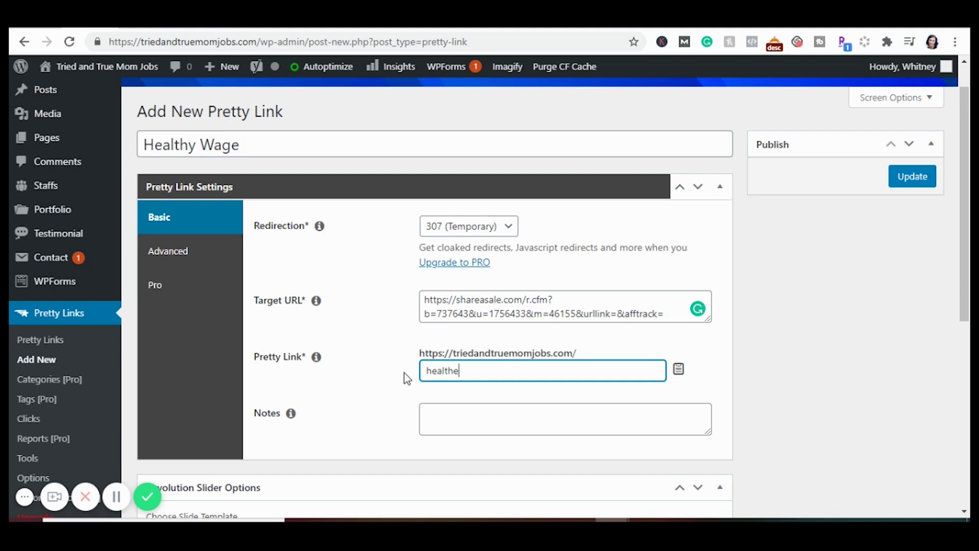
key("BackSpace")
type("ywage")
key("Return")
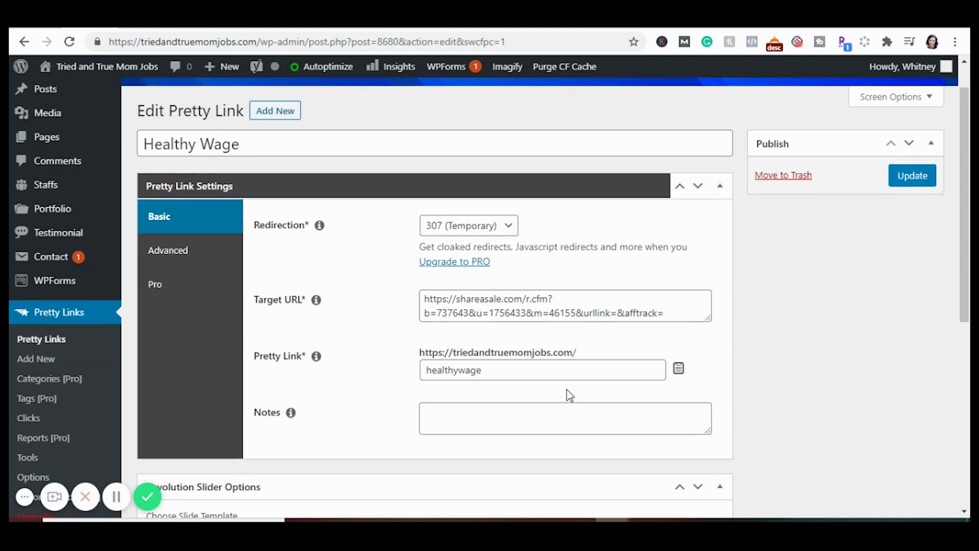
left_click(908, 178)
scroll(548, 295, "down", 1)
mouse_move(758, 279)
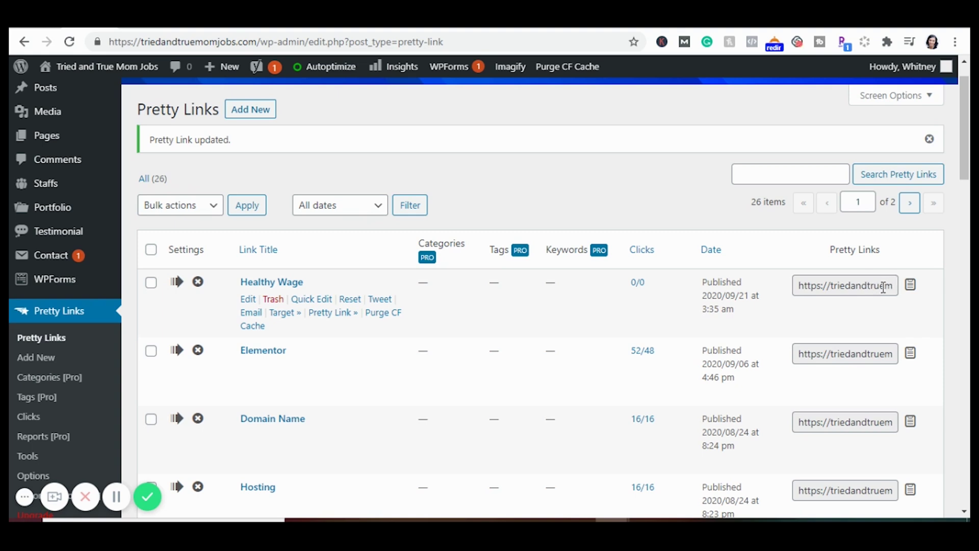
Copy the healthywage short link, load it in a new tab to verify the HealthyWage redirect, then return
left_click(911, 287)
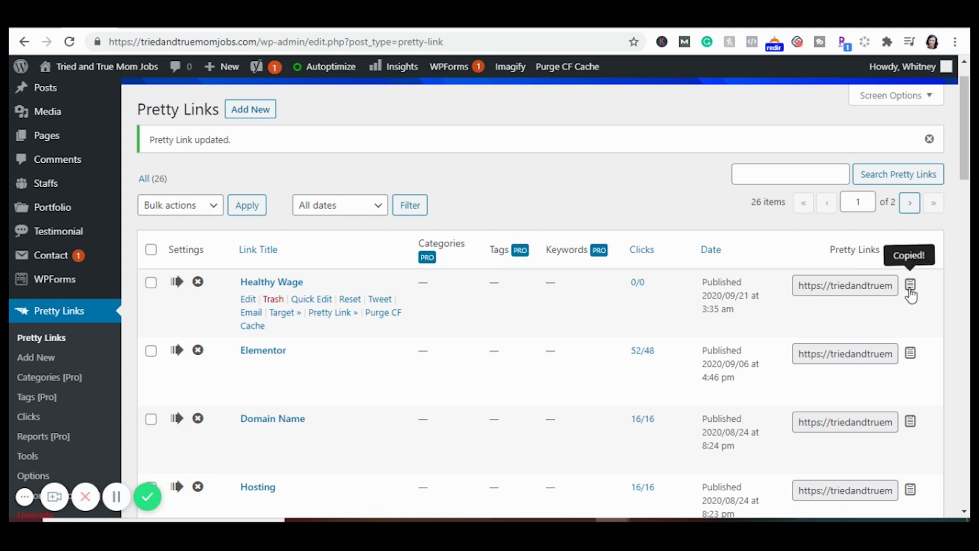
key("ctrl+t")
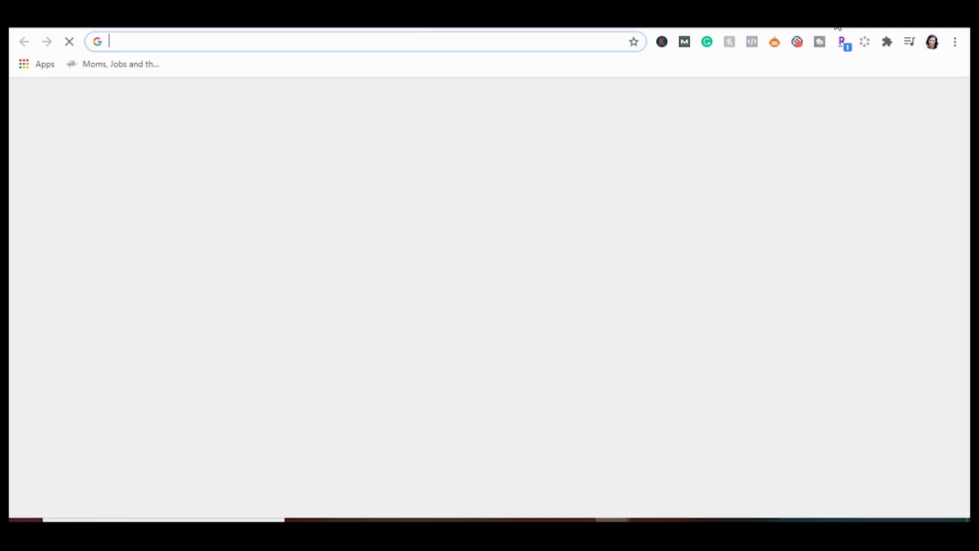
left_click(433, 40)
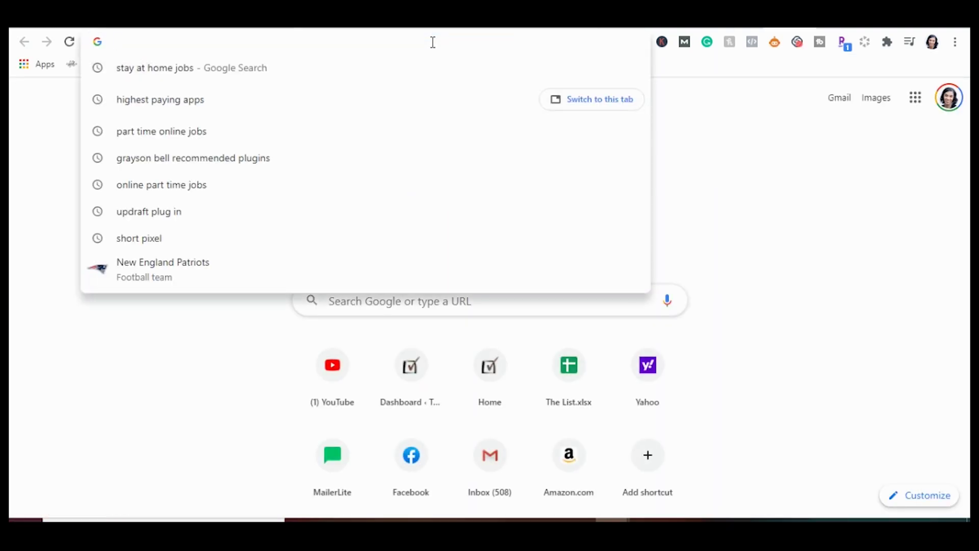
key("ctrl+v")
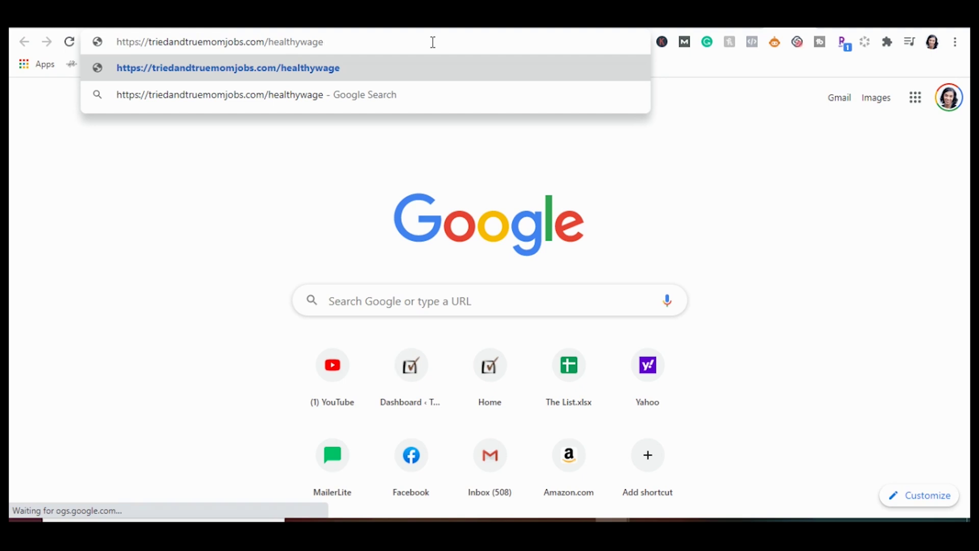
key("Return")
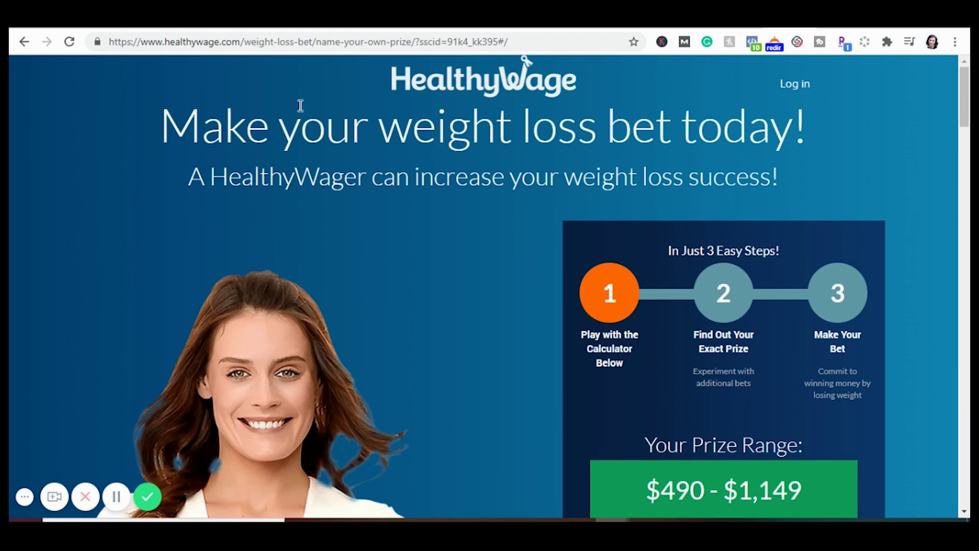
left_click(99, 28)
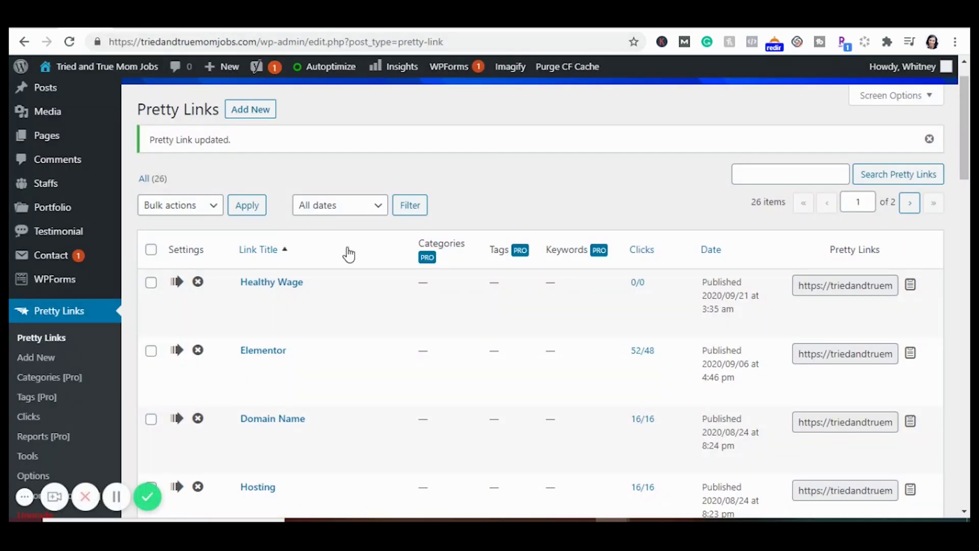
Open the Healthy Wage link for editing and review its Pretty Link Settings
mouse_move(246, 311)
left_click(246, 305)
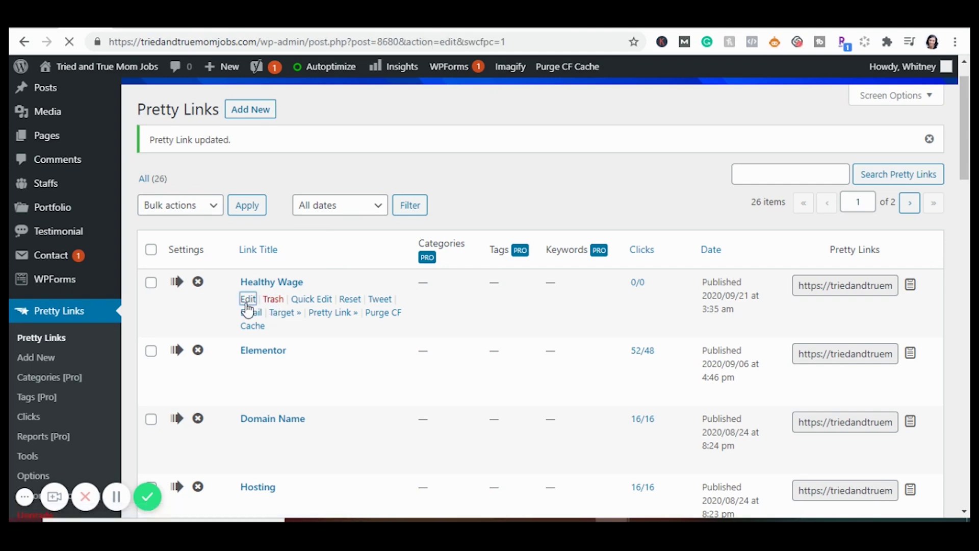
scroll(244, 307, "down", 3)
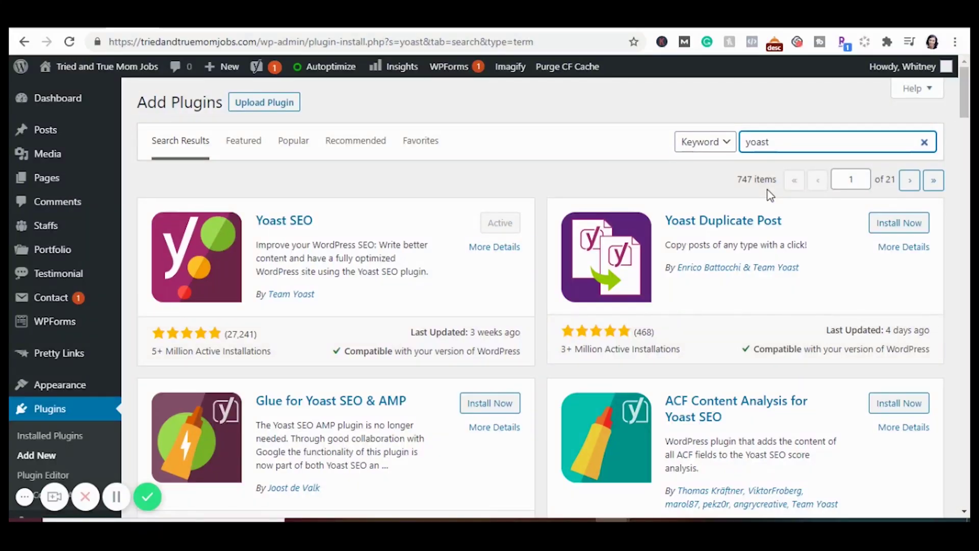
Replace the 'yoast' plugin search with 'broke' to find Broken Link Checker
double_click(775, 147)
type("broke")
left_click(760, 167)
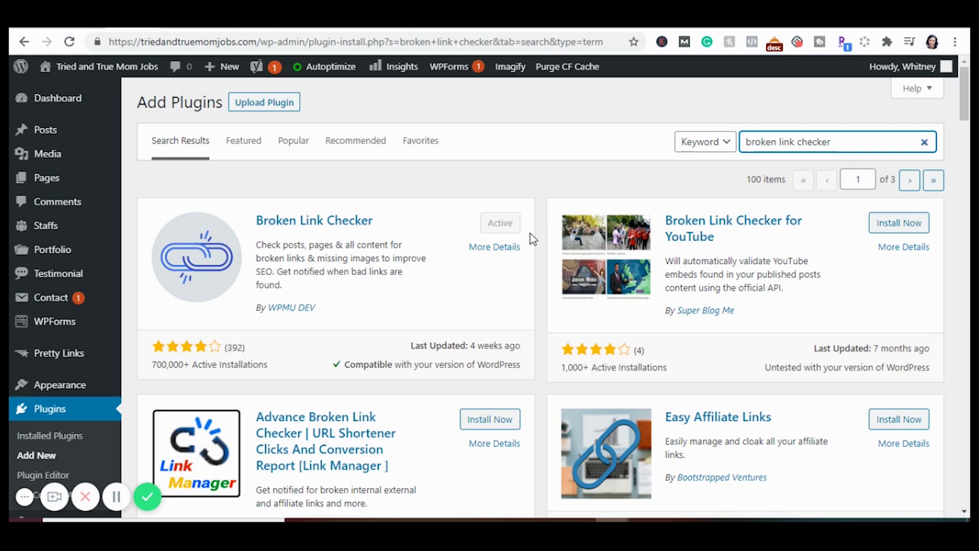
Open the Broken Link Checker options under Settings > Link Checker
scroll(136, 262, "down", 5)
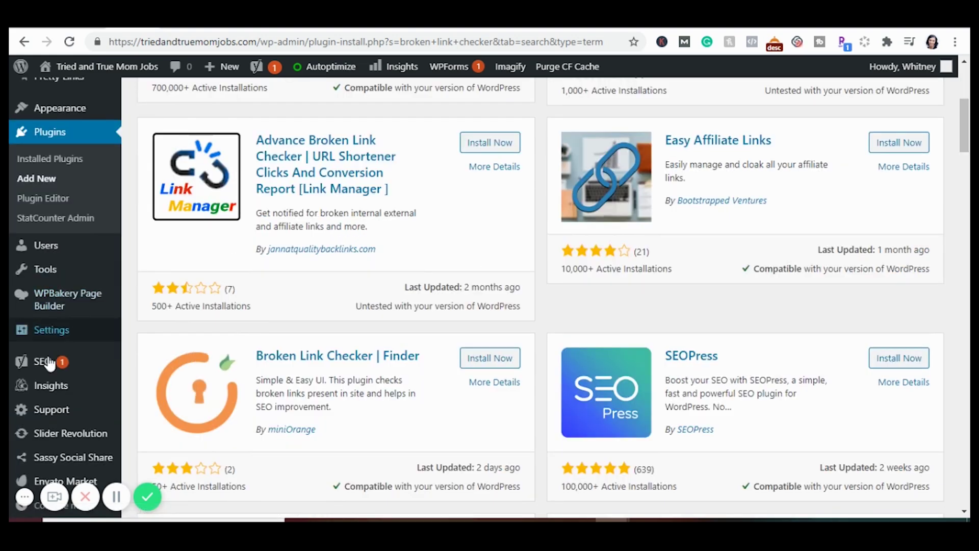
mouse_move(102, 331)
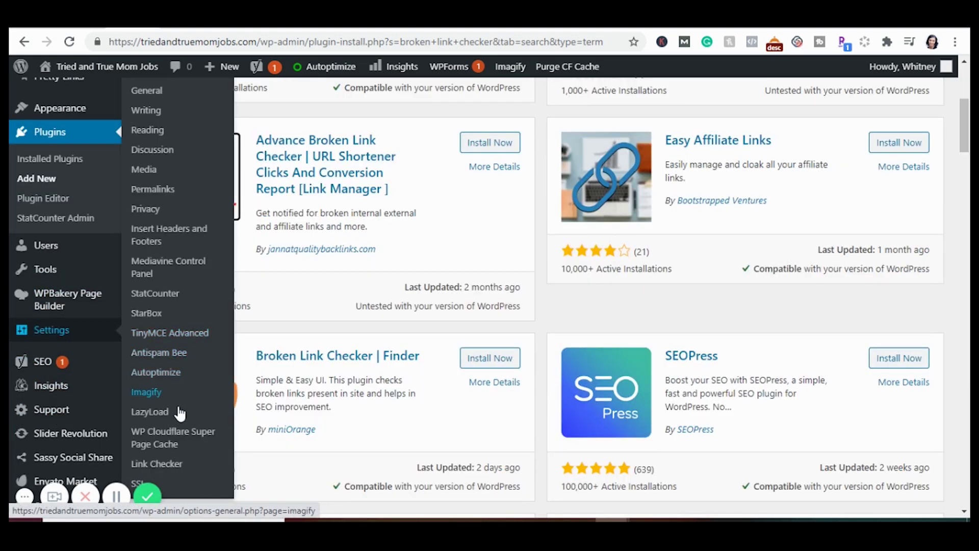
left_click(176, 469)
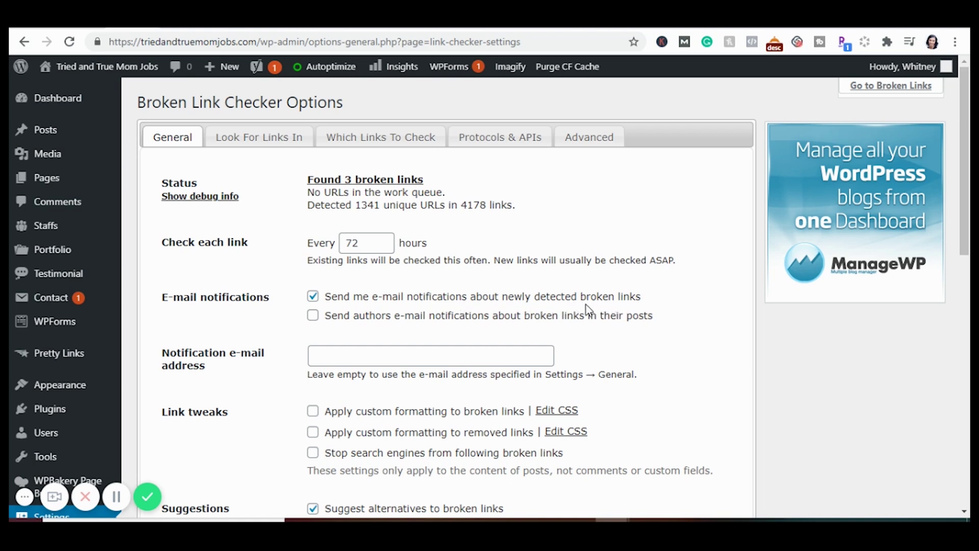
Show the 3 broken links and check the broken intercom.help link
left_click(382, 185)
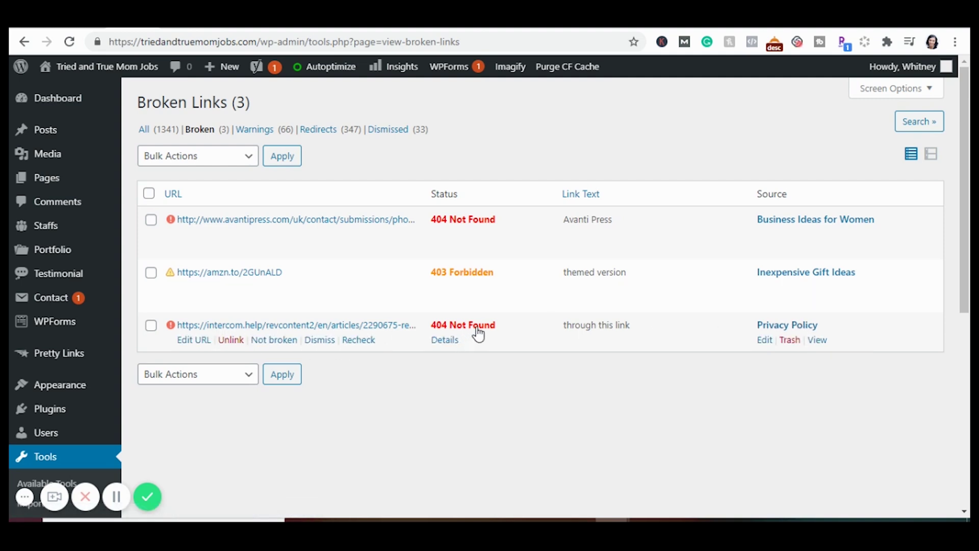
left_click(355, 326)
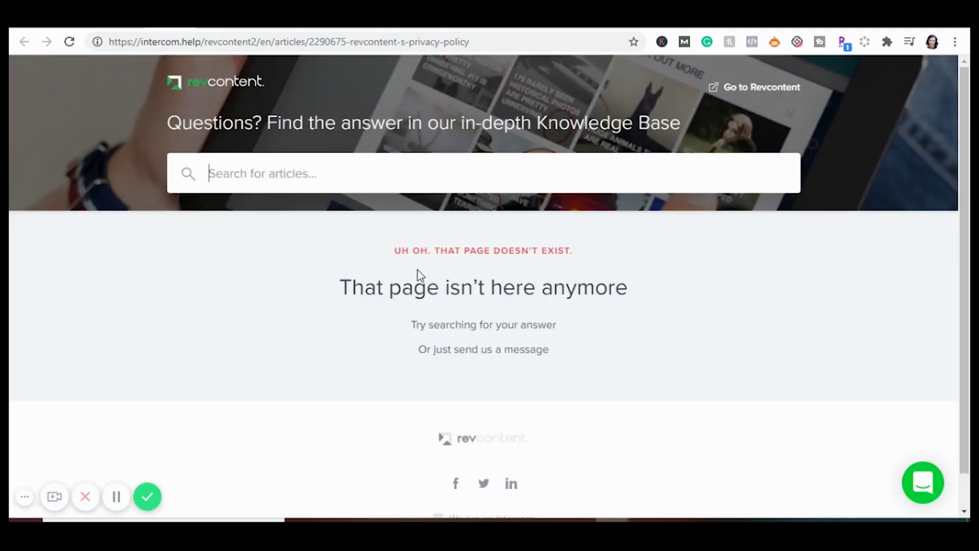
left_click(134, 24)
Start editing the intercom link's URL, then cancel without changing it
mouse_move(380, 346)
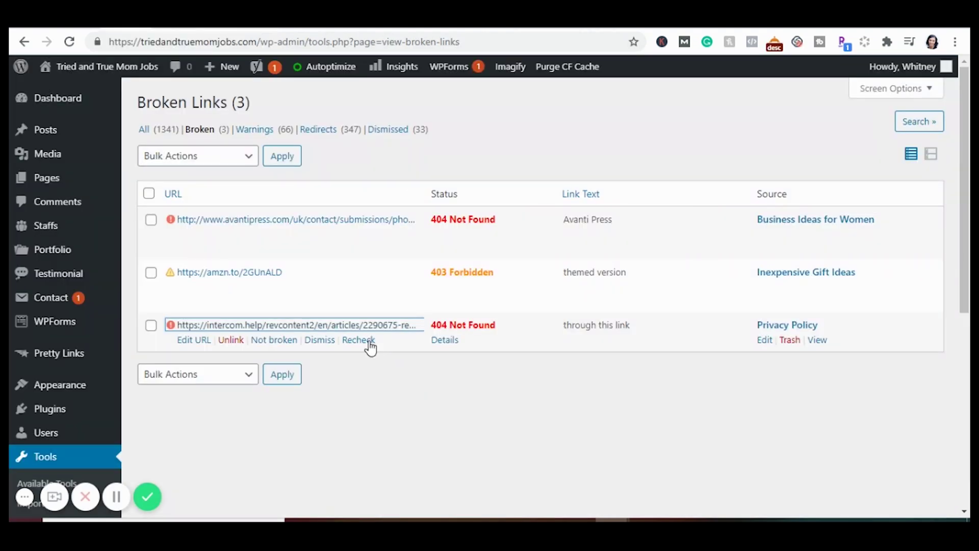
left_click(202, 339)
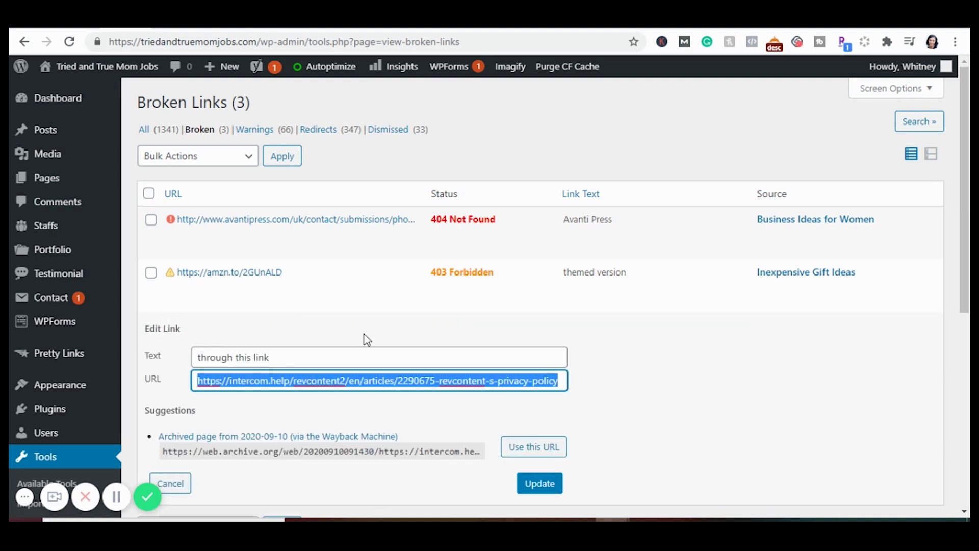
key("Escape")
mouse_move(793, 262)
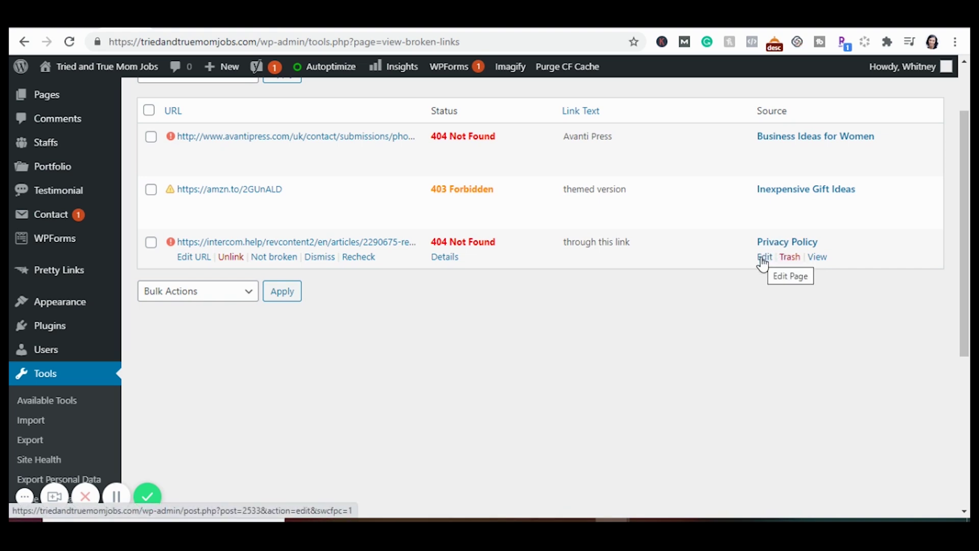
Open the Privacy Policy page for editing
left_click(763, 258)
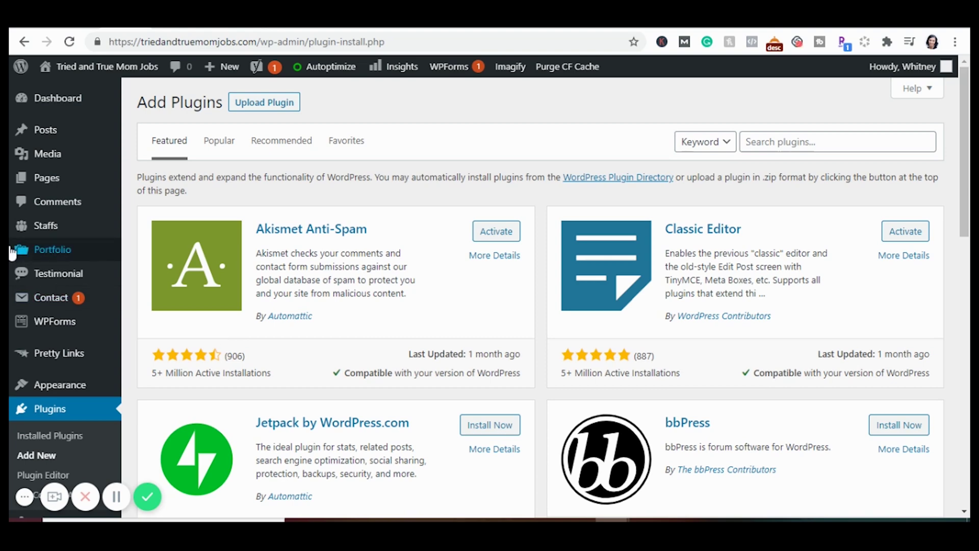
left_click(170, 30)
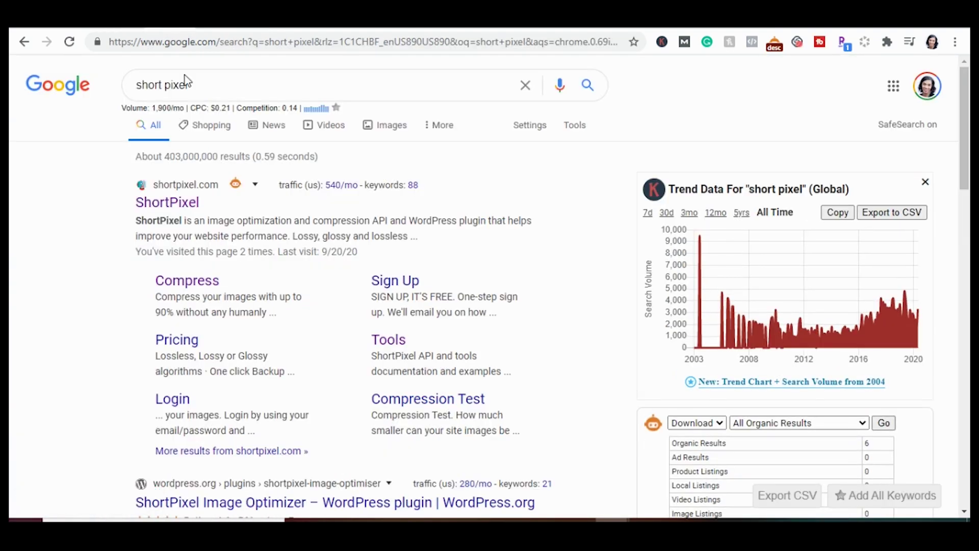
left_click(163, 206)
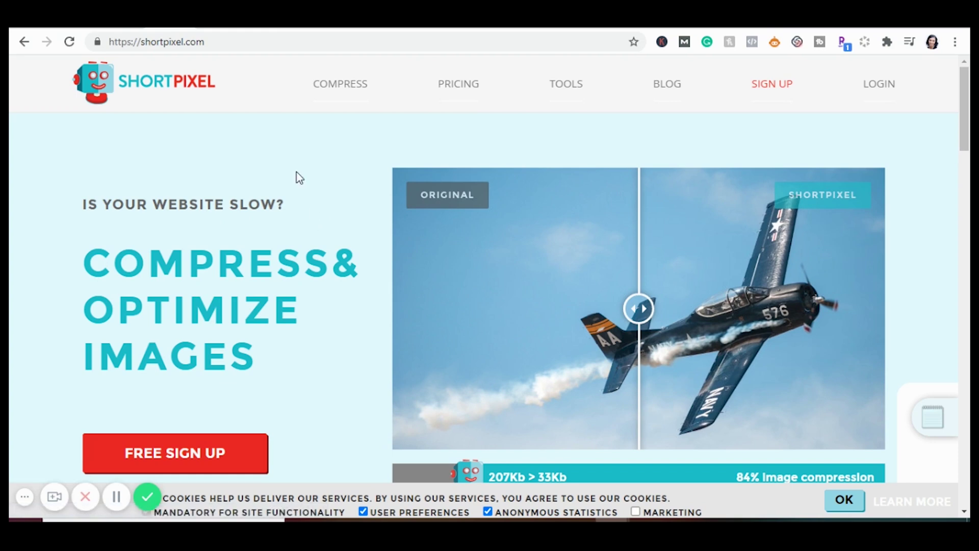
left_click(353, 91)
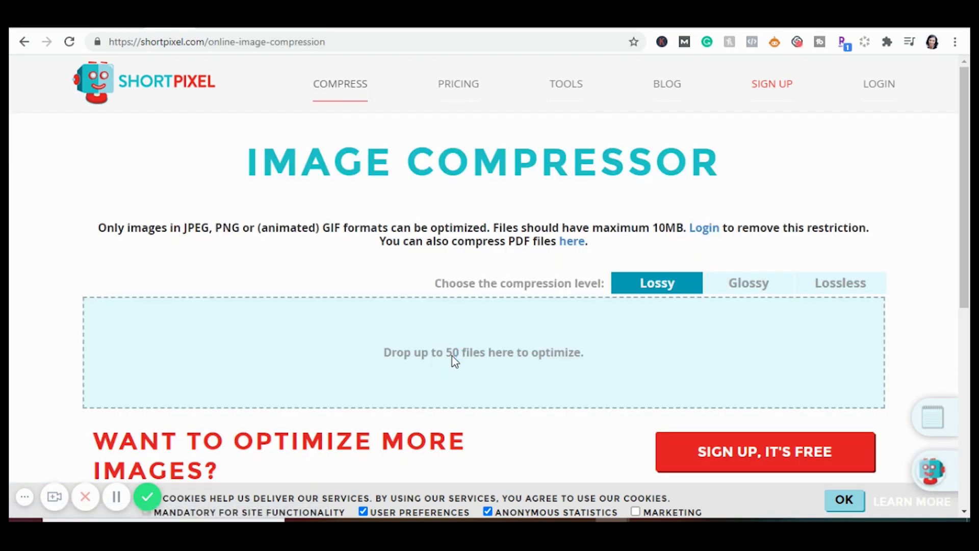
left_click(452, 356)
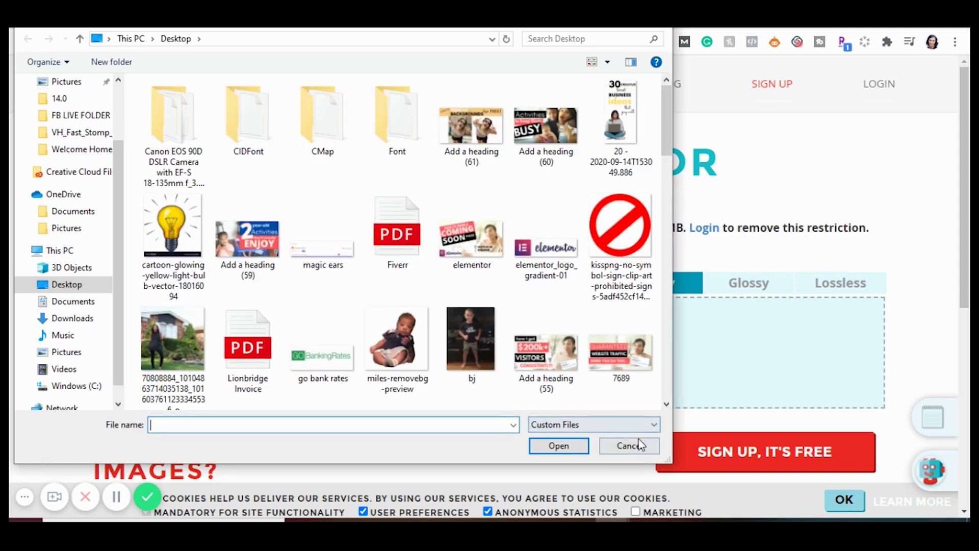
left_click(635, 450)
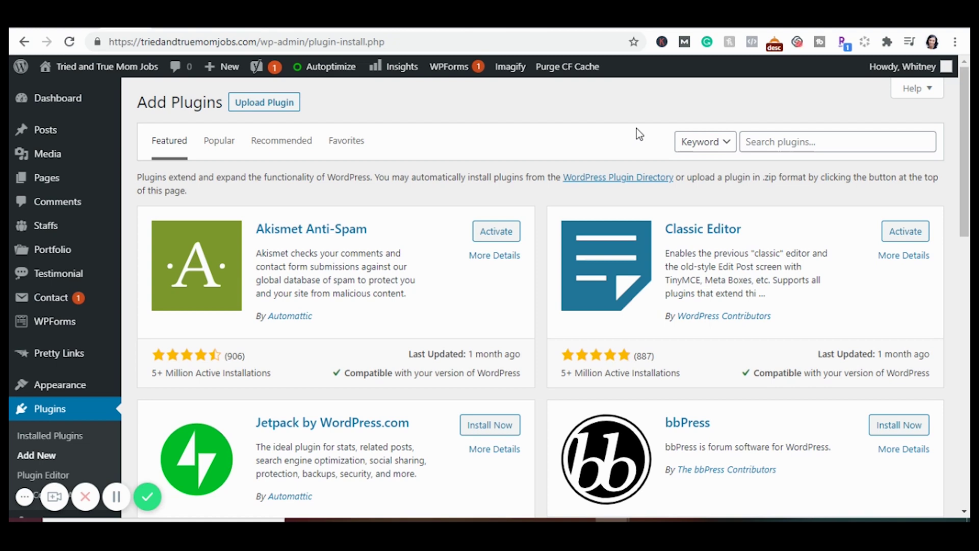
Search plugins for 'auto', then open Autoptimize's settings from the installed plugins
left_click(806, 141)
type("auto")
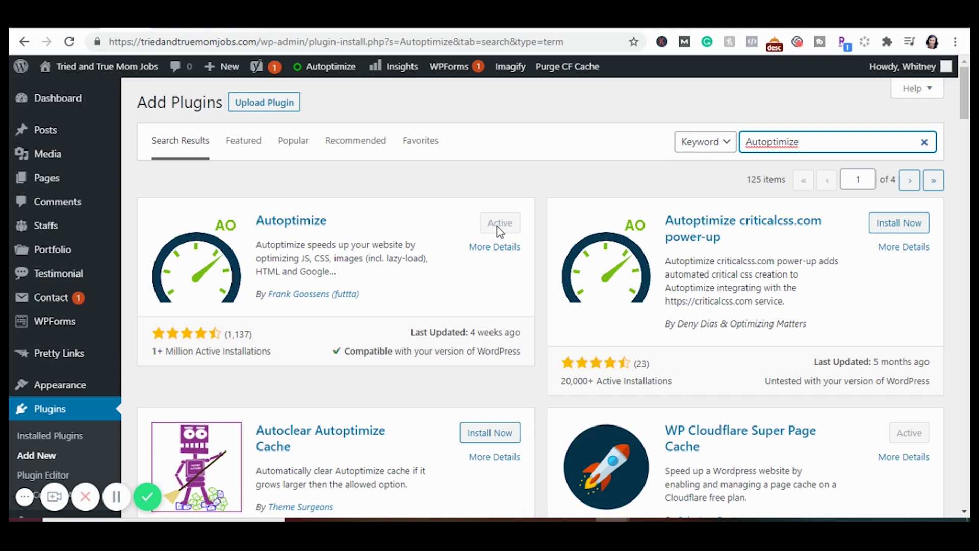
mouse_move(121, 393)
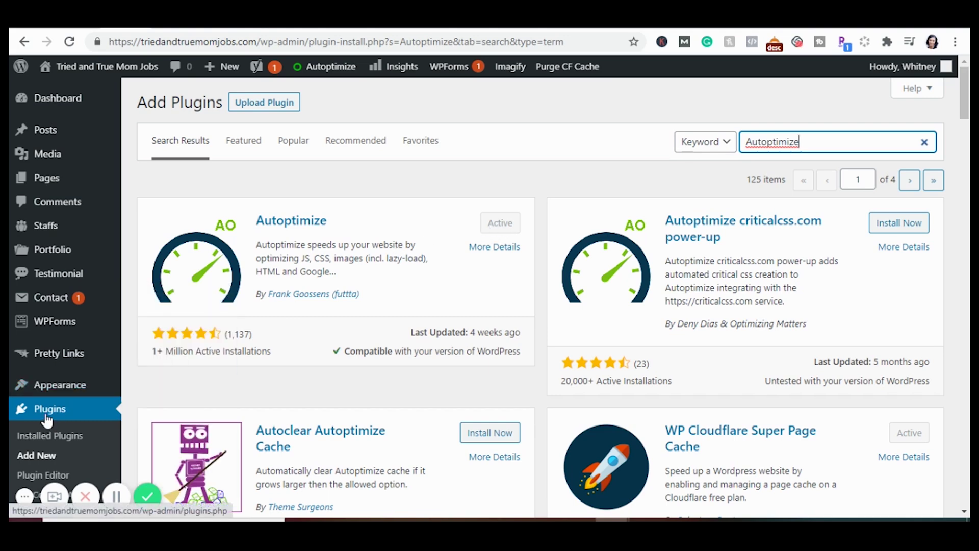
left_click(47, 421)
left_click(340, 71)
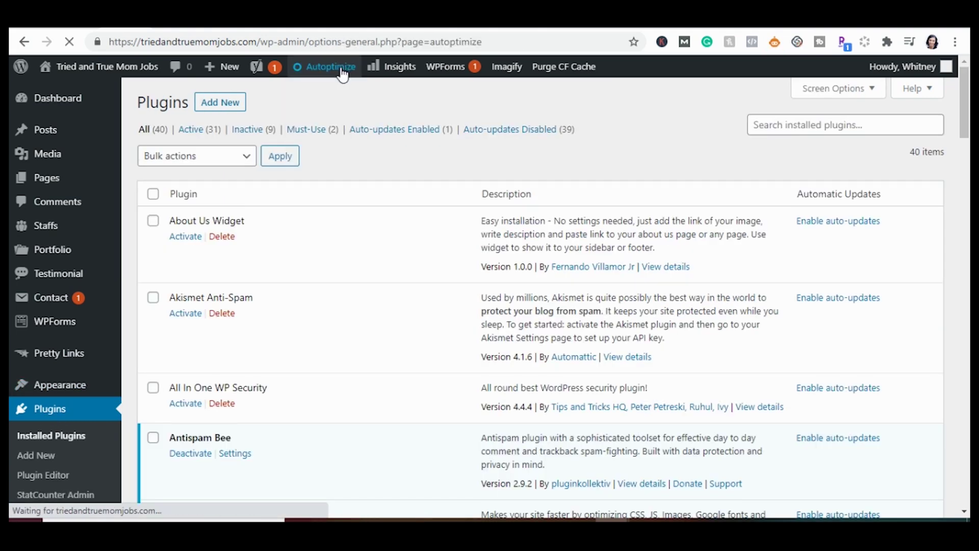
Review Autoptimize's JavaScript, CSS, HTML, CDN and misc optimization options
scroll(391, 243, "down", 1)
scroll(392, 243, "up", 1)
scroll(393, 250, "down", 2)
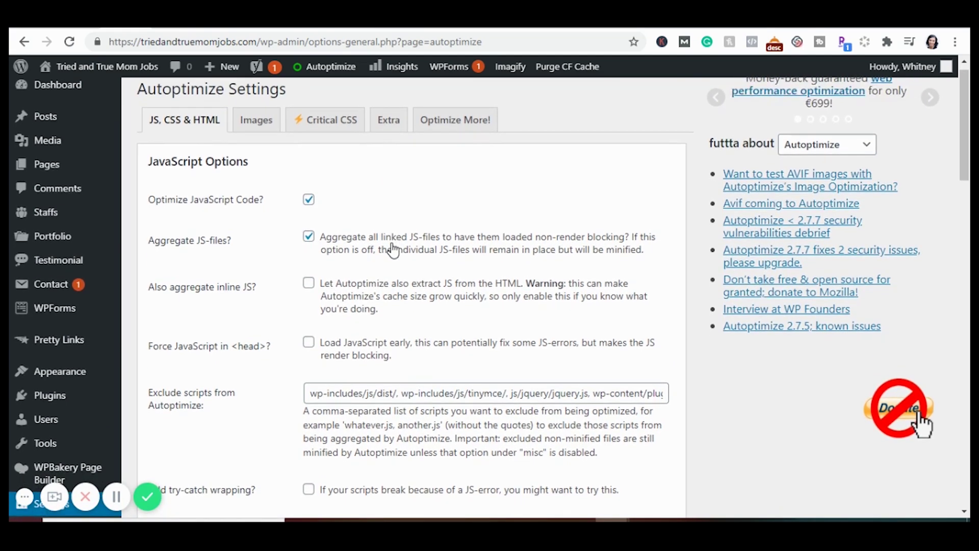
scroll(393, 250, "down", 2)
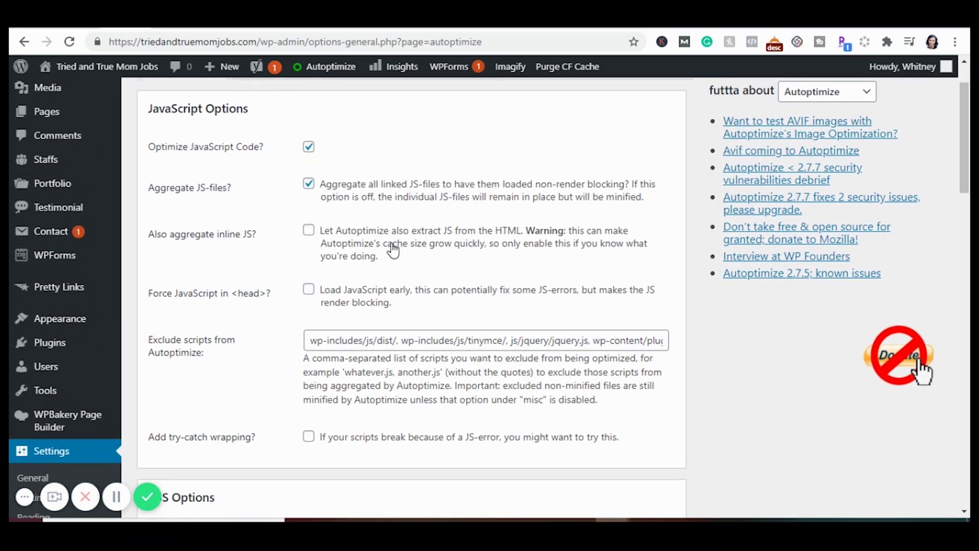
scroll(393, 248, "down", 2)
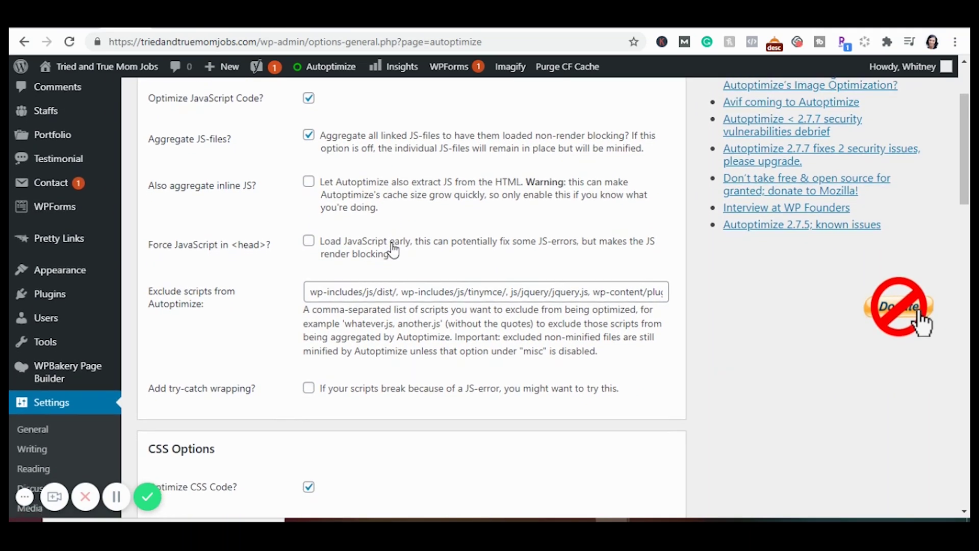
scroll(393, 248, "down", 3)
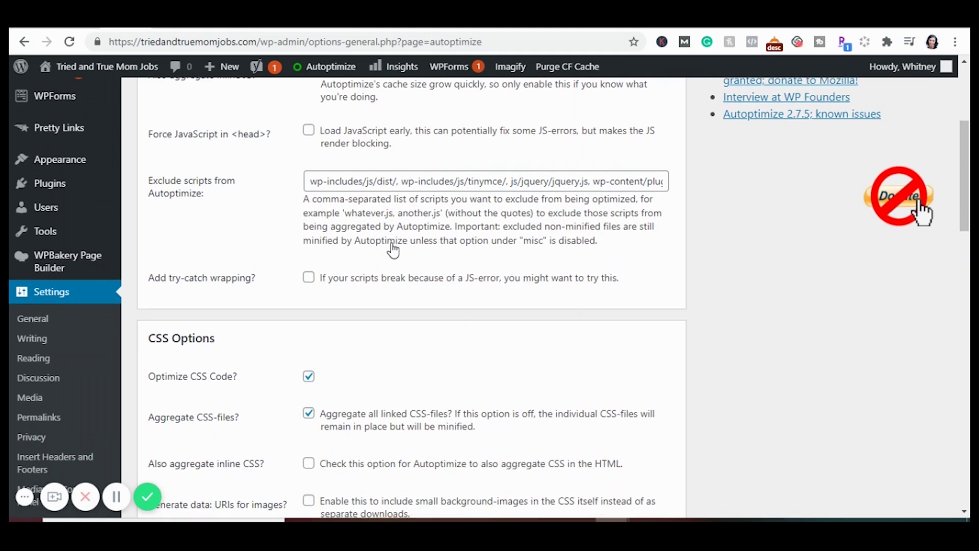
scroll(392, 249, "down", 4)
scroll(393, 249, "down", 3)
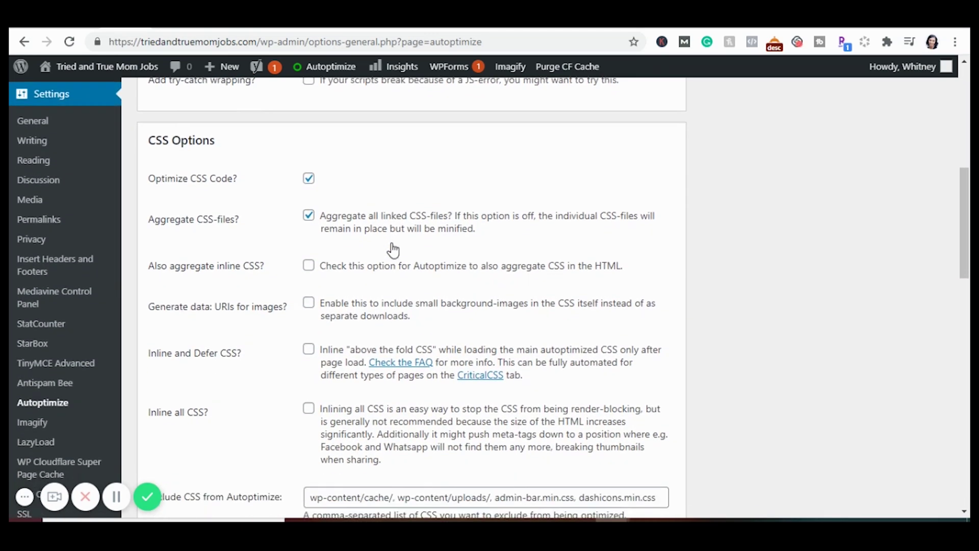
scroll(393, 249, "down", 7)
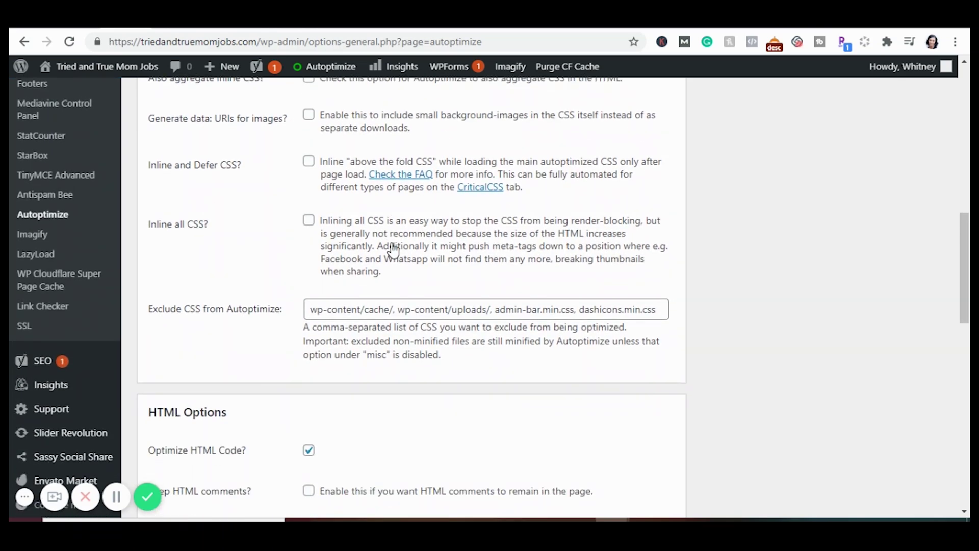
scroll(393, 250, "down", 7)
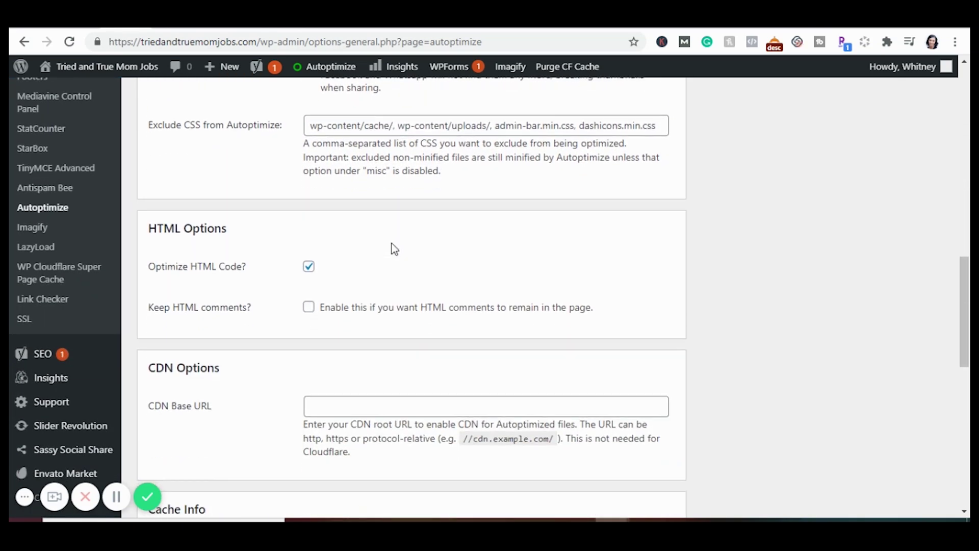
scroll(394, 250, "down", 8)
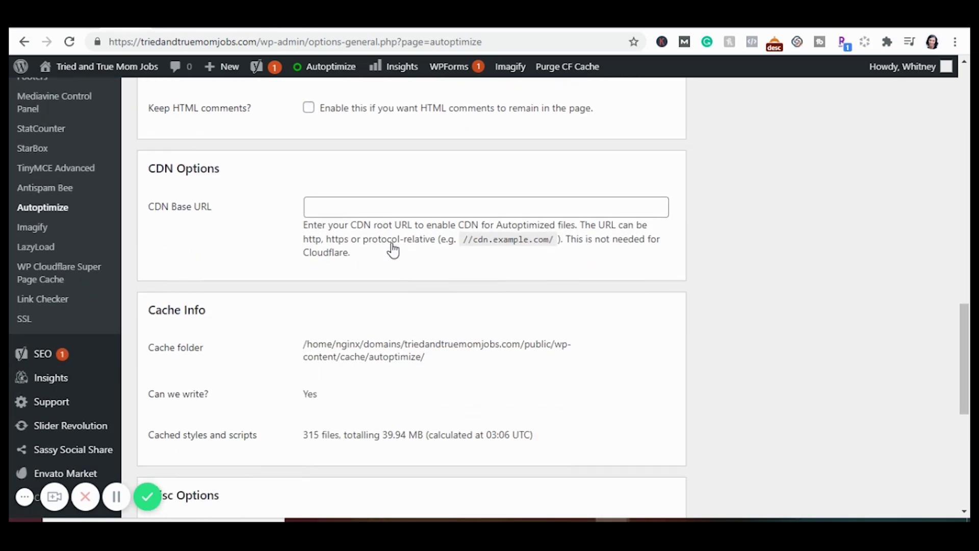
scroll(392, 250, "down", 11)
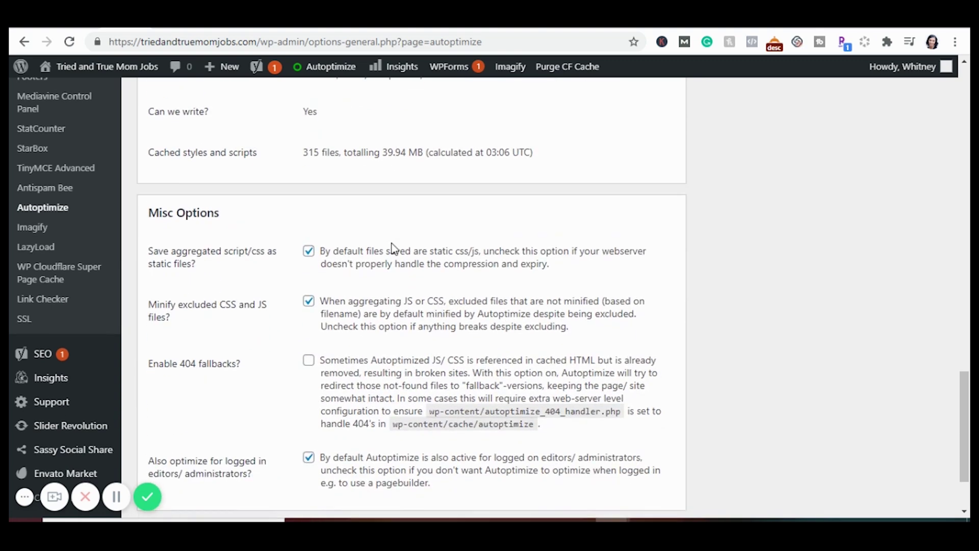
scroll(391, 247, "down", 3)
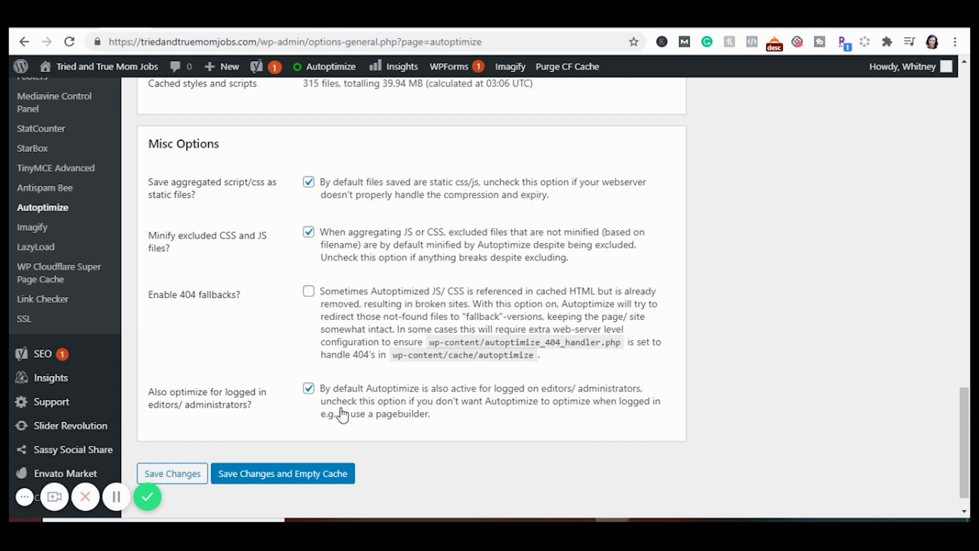
scroll(341, 413, "down", 1)
scroll(341, 410, "up", 20)
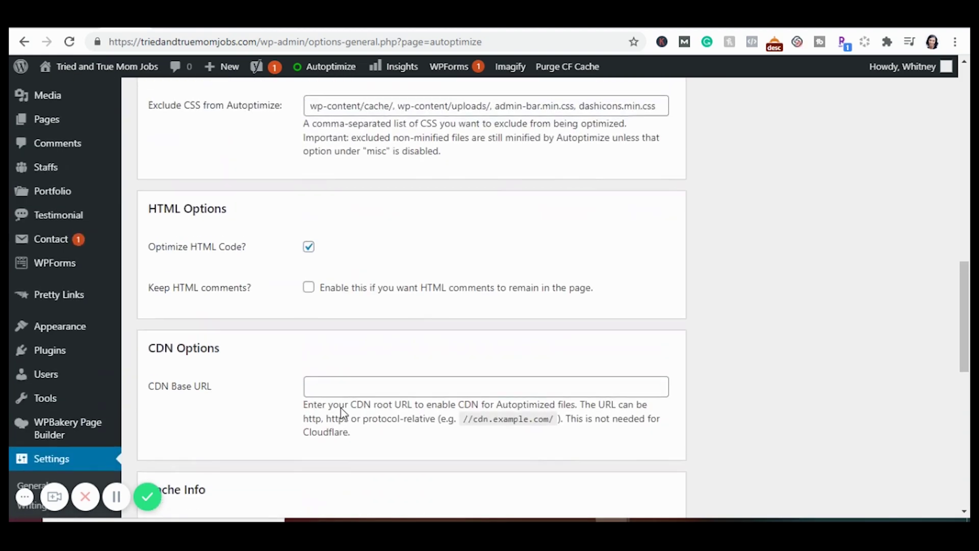
scroll(341, 410, "up", 15)
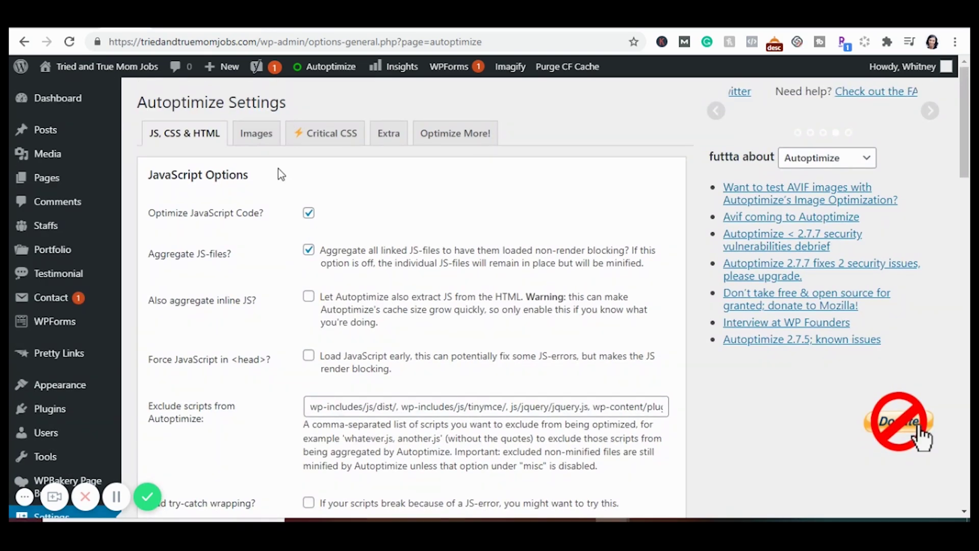
View Autoptimize's Images and Critical CSS tabs, then return to JS, CSS & HTML
left_click(260, 136)
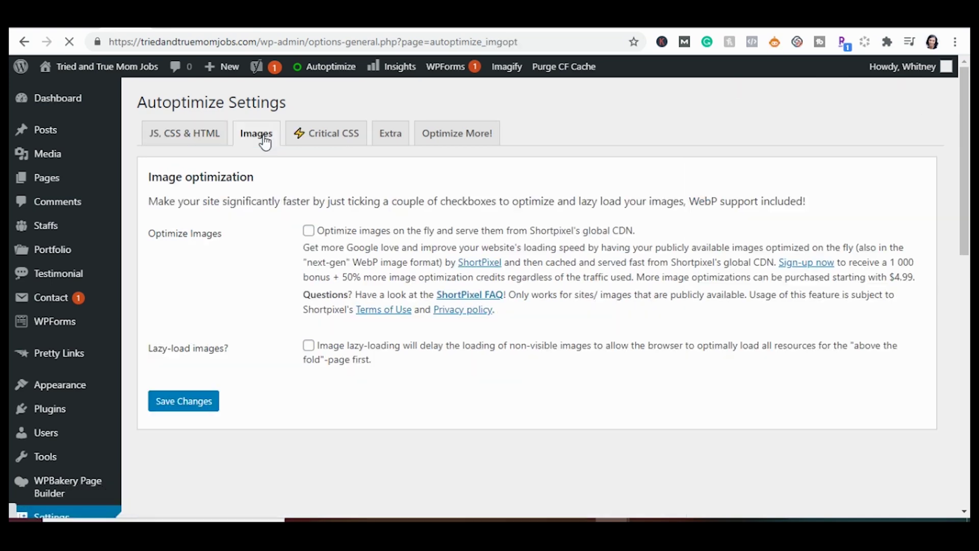
left_click(327, 145)
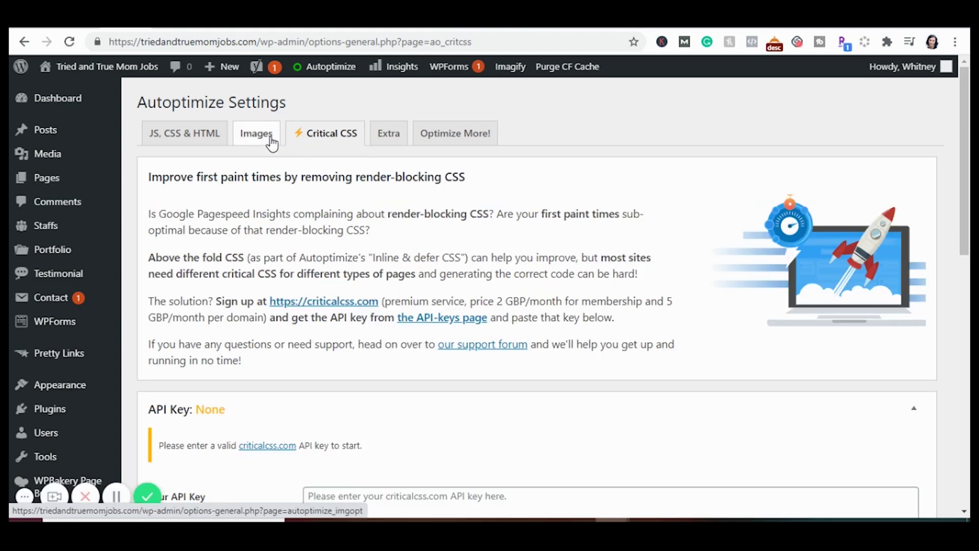
left_click(176, 133)
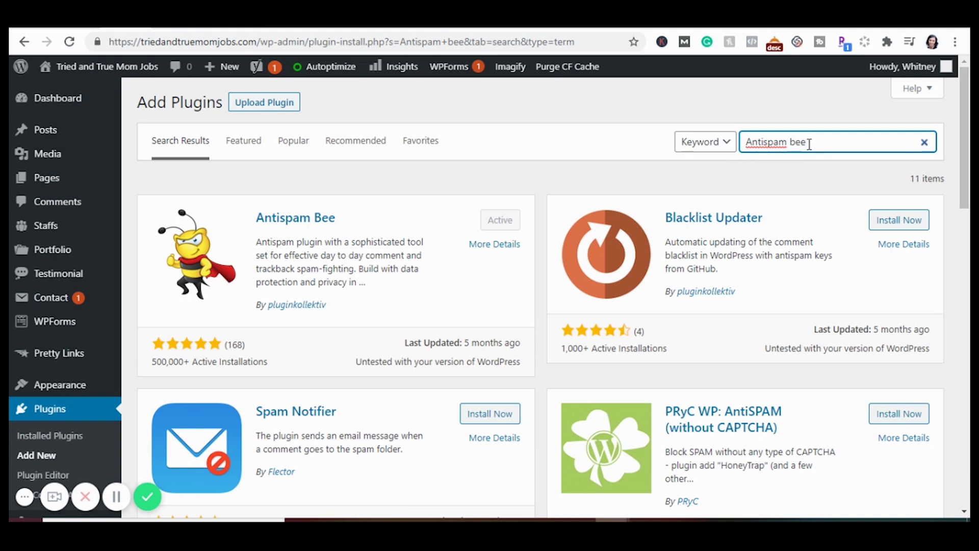
Search the plugin directory for 'updraft plus'
key("ctrl+a")
type("updt")
key("BackSpace")
type("raft plus")
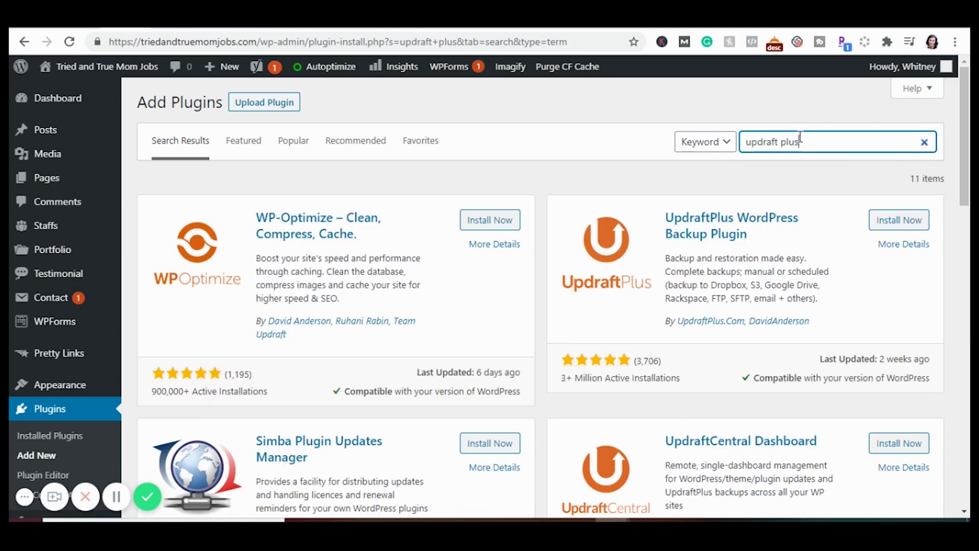
Install and activate UpdraftPlus, then open its Settings in Installed Plugins
left_click(895, 228)
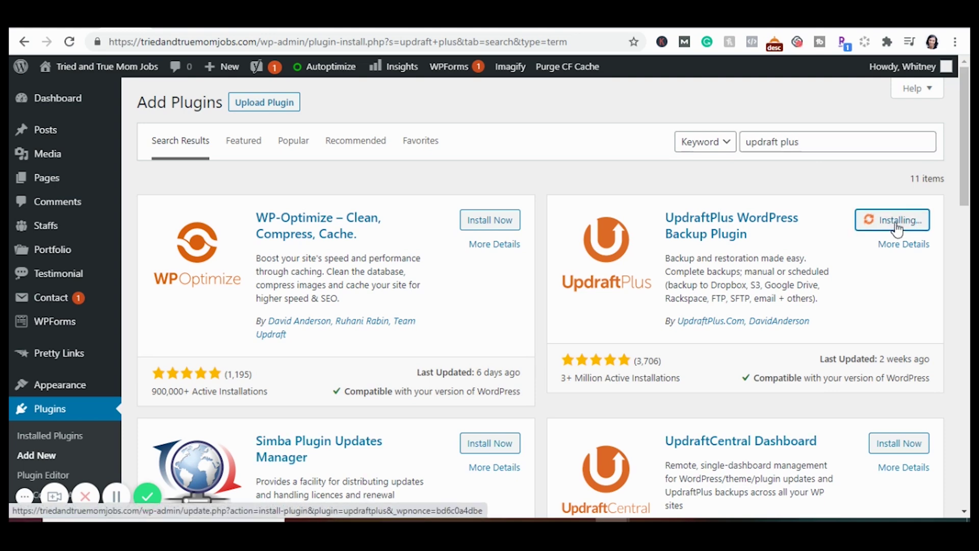
left_click(896, 228)
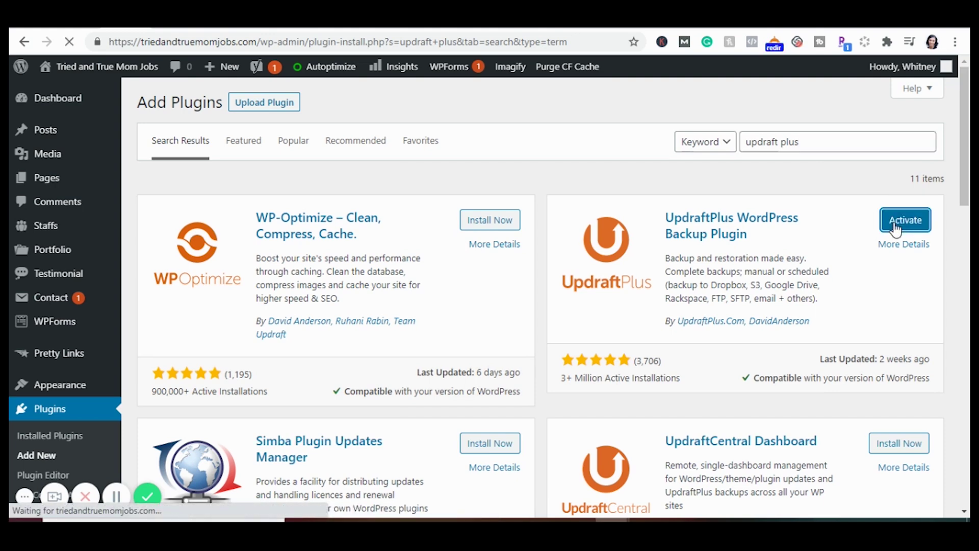
scroll(283, 329, "down", 15)
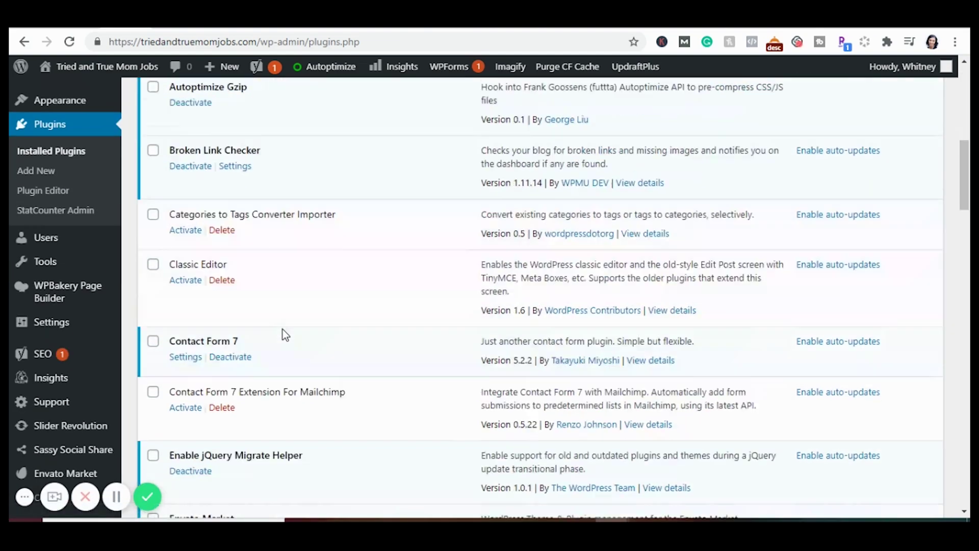
scroll(282, 329, "down", 18)
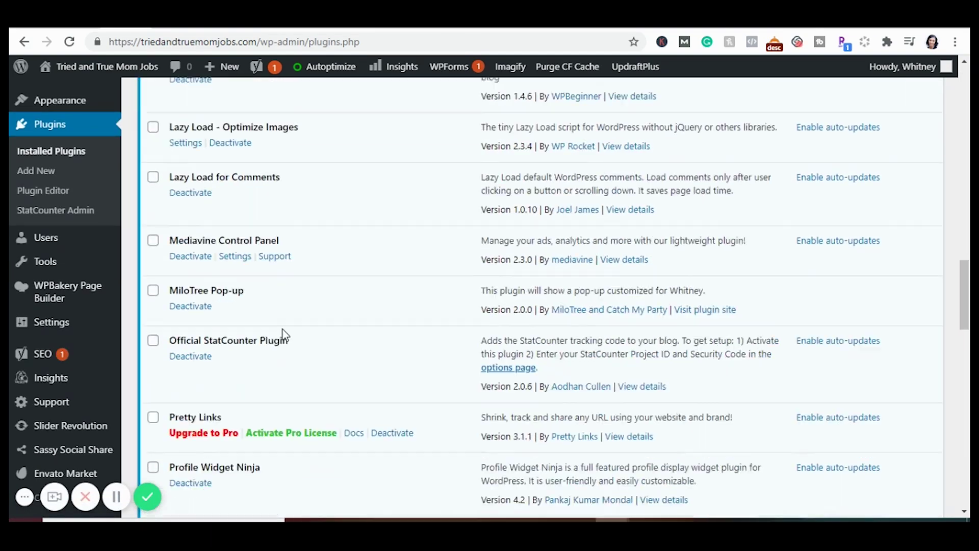
left_click(289, 235)
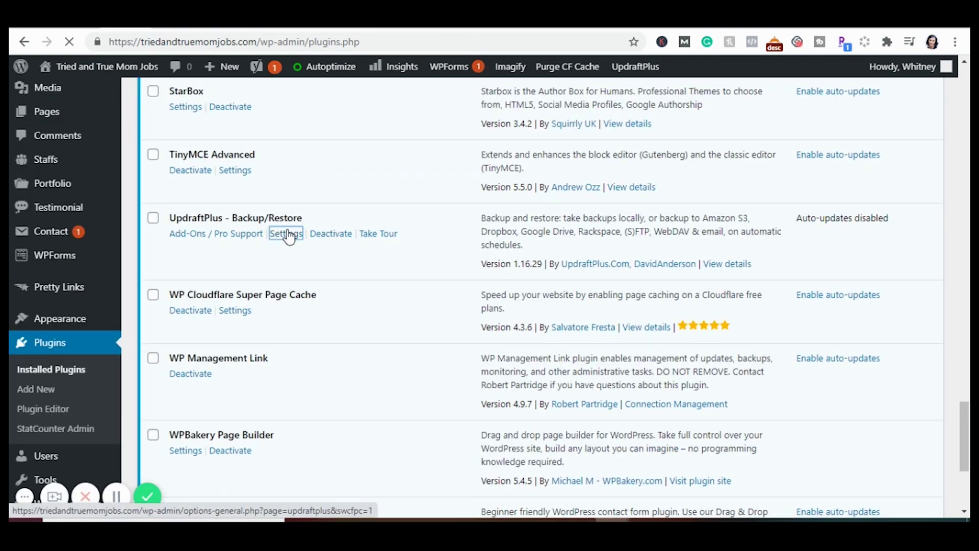
Set UpdraftPlus's database backup schedule to Daily, retaining 5 backups
left_click(361, 224)
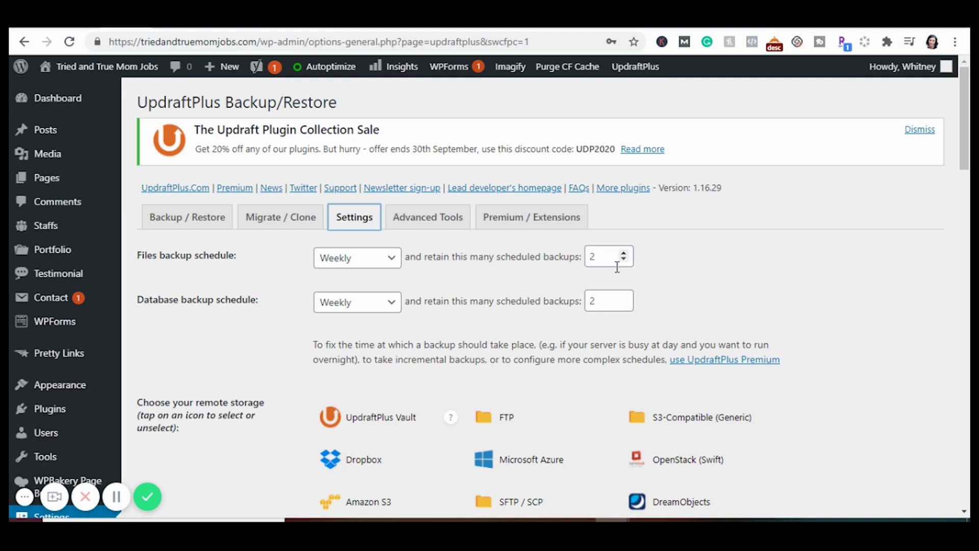
left_click(363, 311)
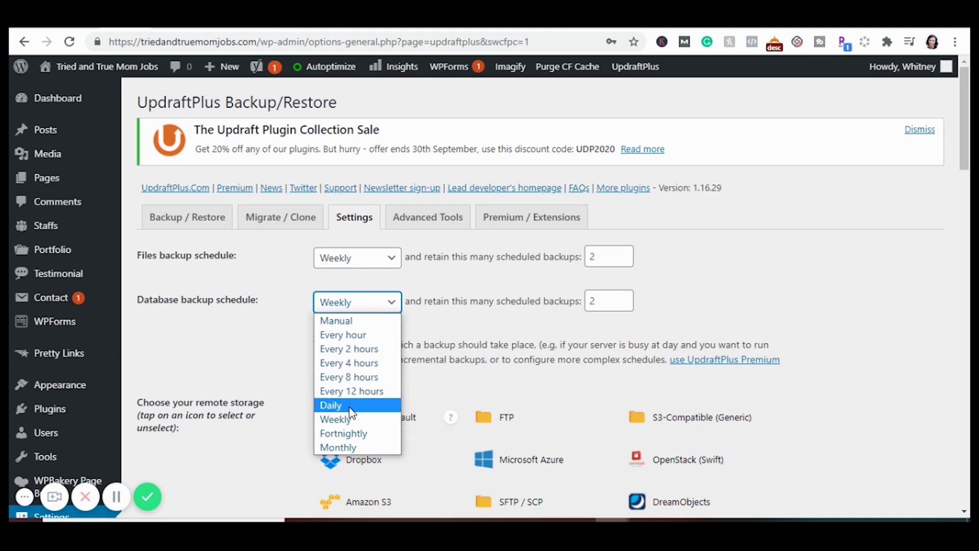
left_click(350, 407)
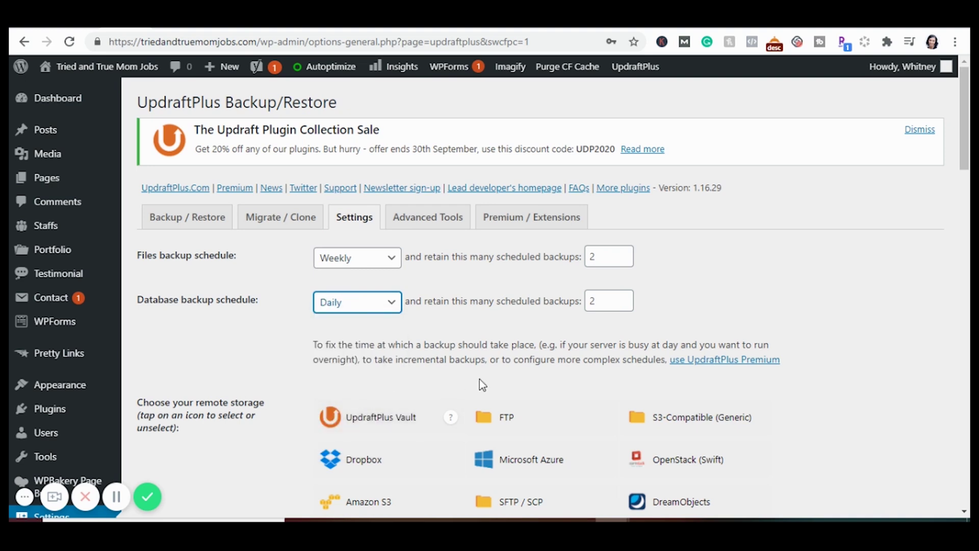
double_click(610, 309)
type("5")
Save the UpdraftPlus backup settings with Save Changes
scroll(411, 332, "down", 3)
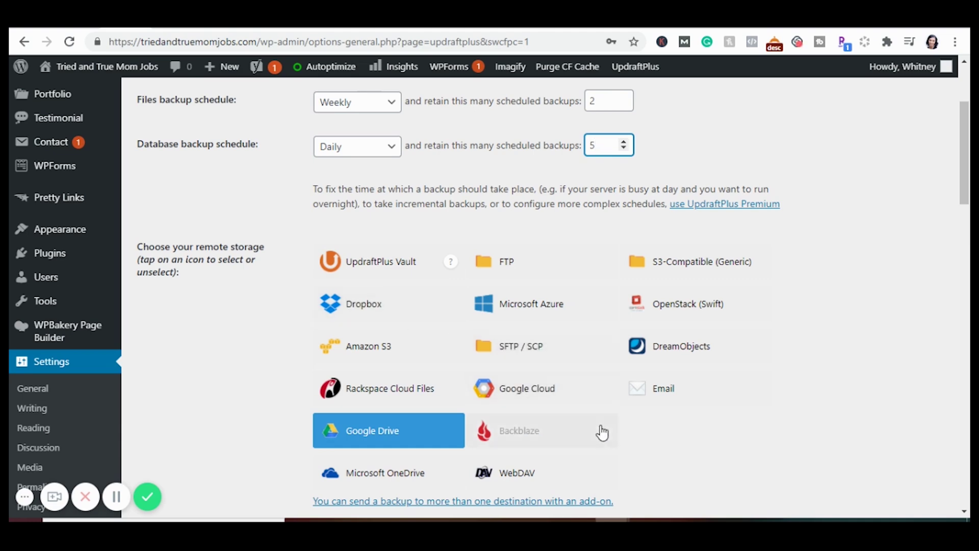
scroll(602, 432, "down", 1)
scroll(428, 427, "down", 7)
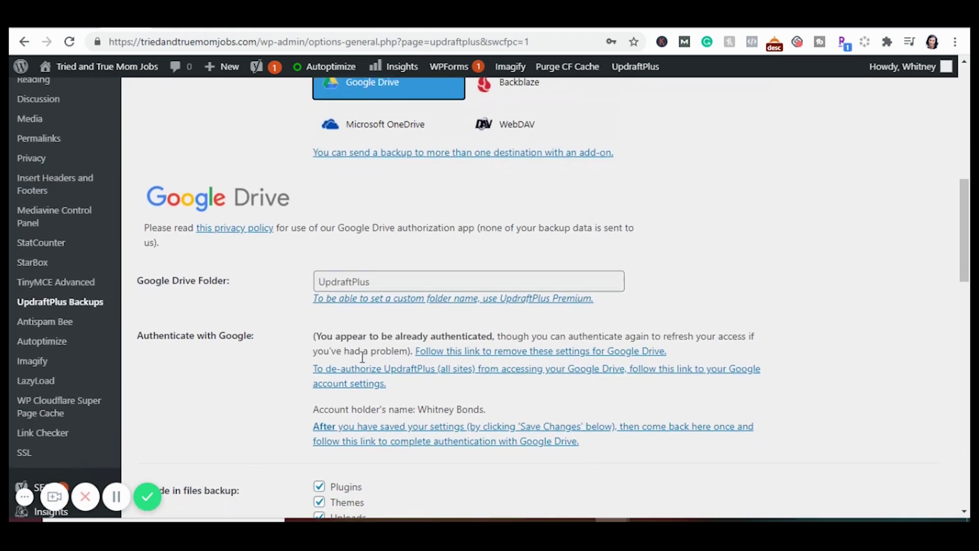
scroll(359, 313, "down", 2)
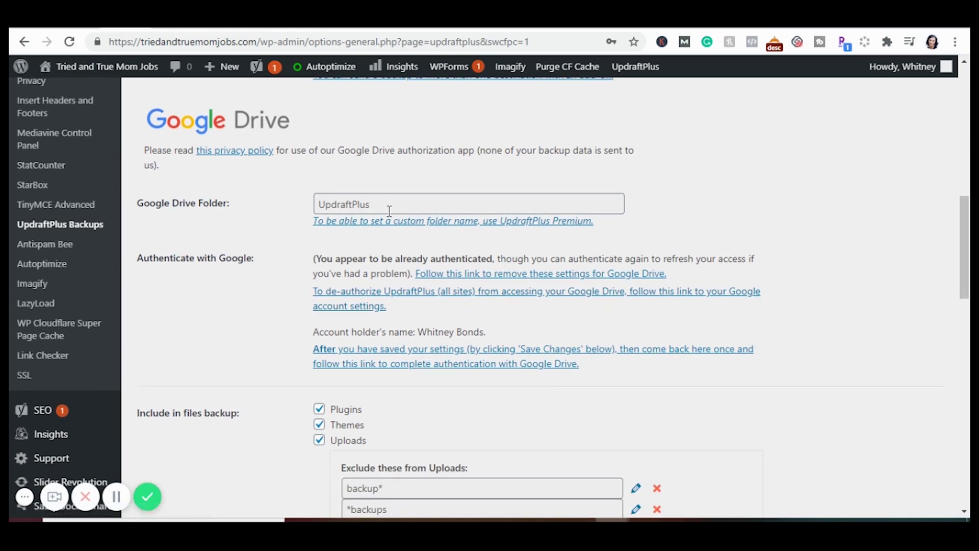
scroll(294, 313, "down", 1)
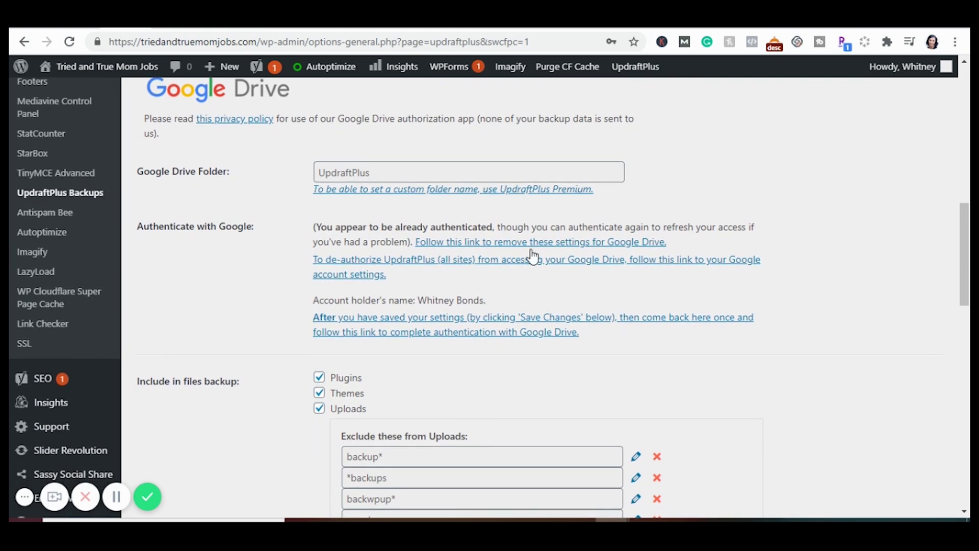
scroll(478, 259, "down", 3)
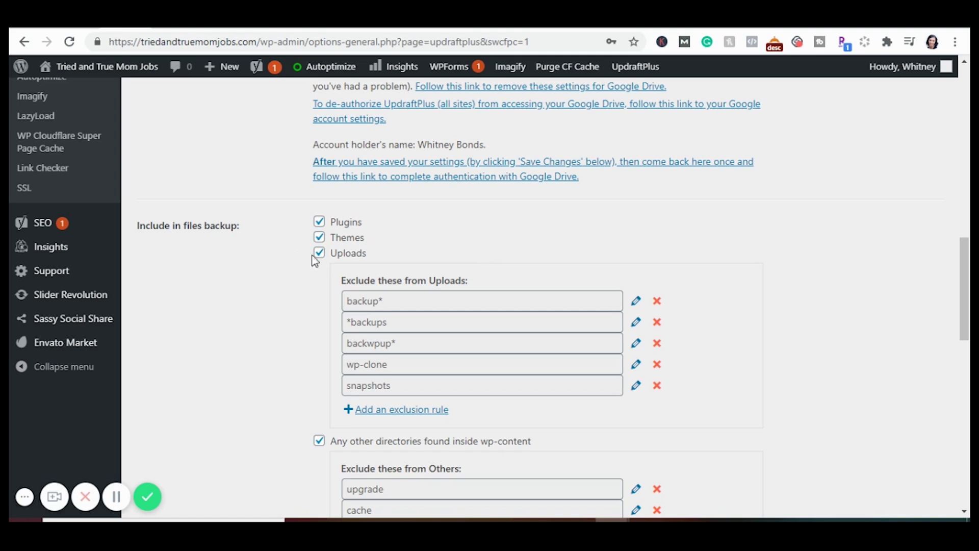
scroll(326, 235, "down", 10)
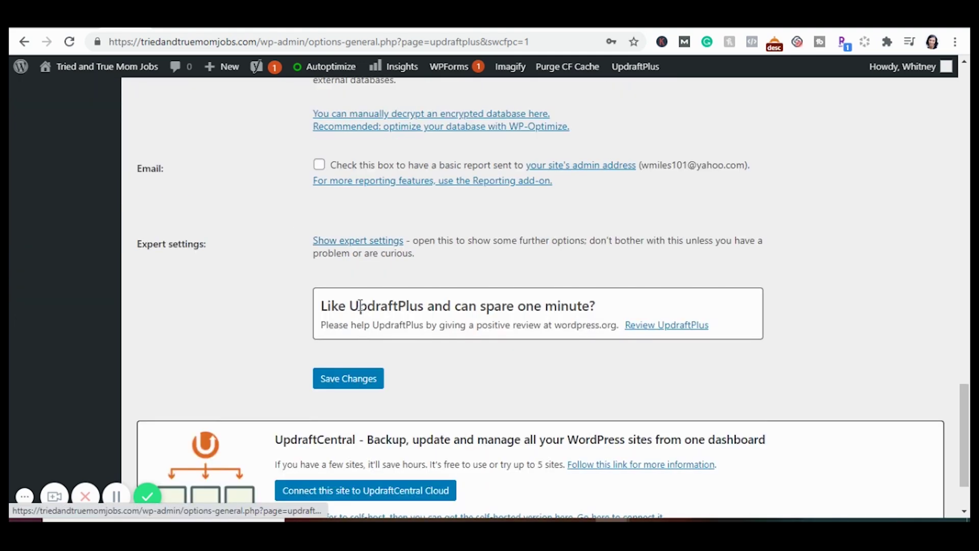
left_click(346, 386)
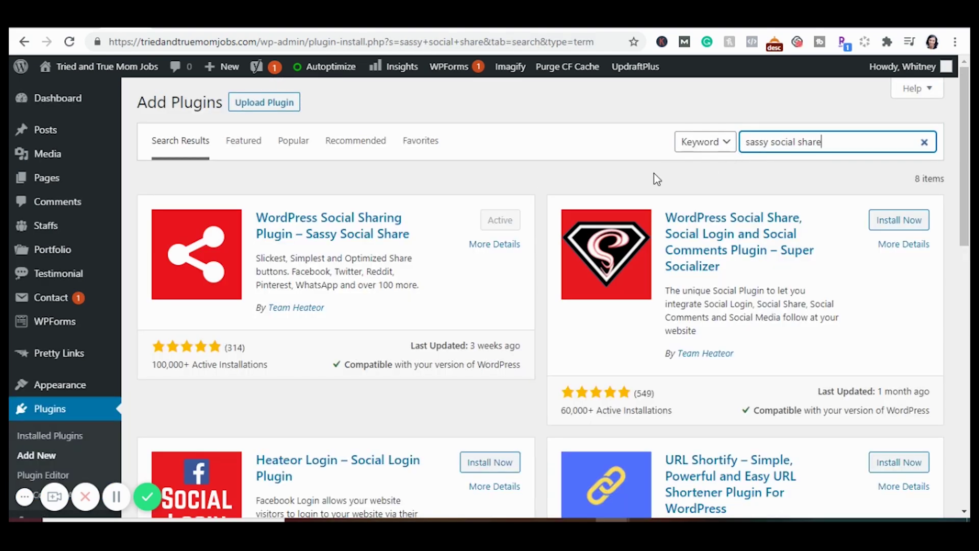
Open Sassy Social Share's options page, showing round icons sized 35 pixels
scroll(275, 339, "down", 4)
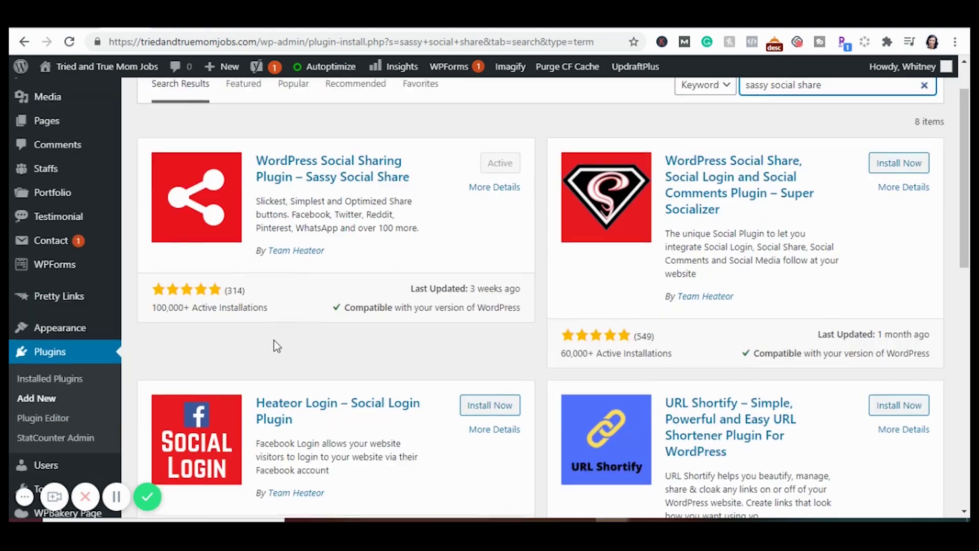
scroll(274, 340, "down", 2)
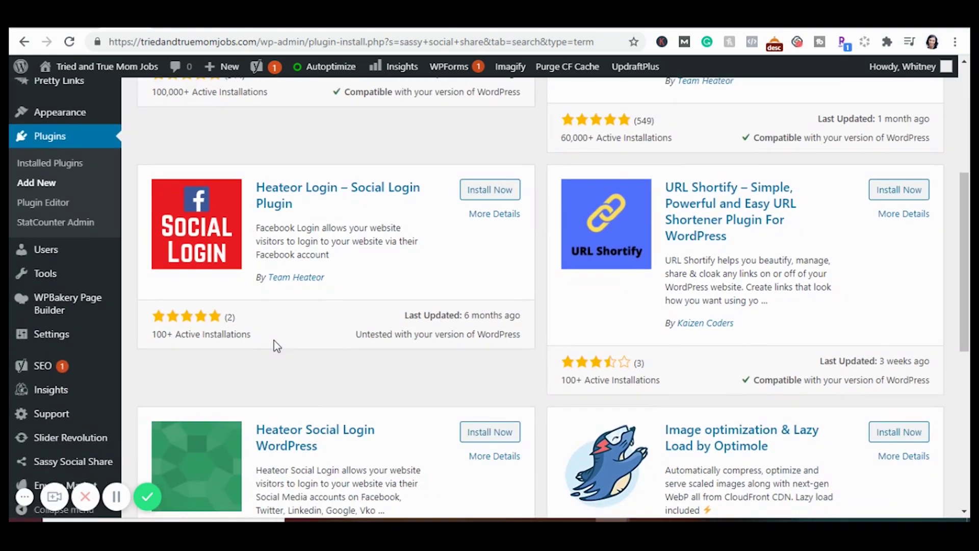
scroll(438, 273, "up", 6)
scroll(438, 273, "down", 8)
left_click(70, 452)
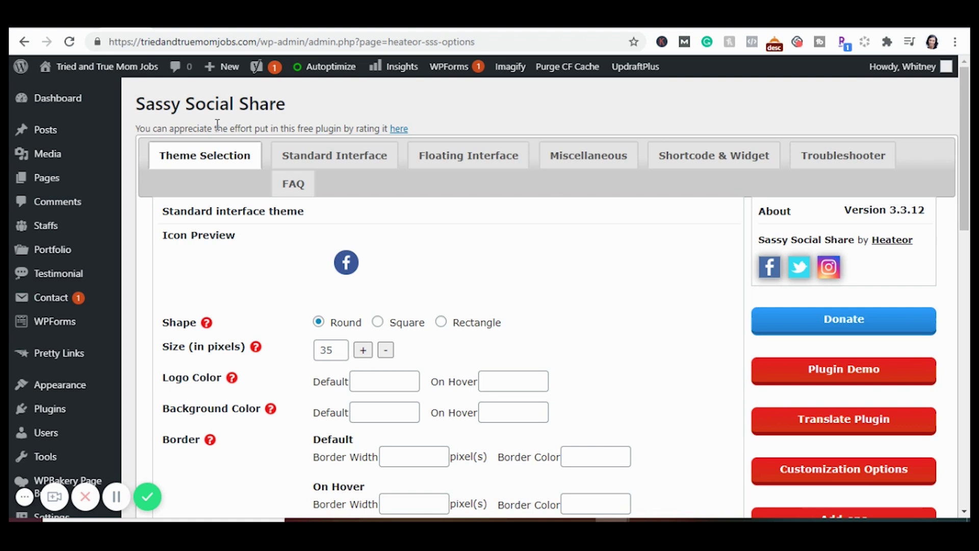
Look at Sassy Social Share's Floating Interface options, then return to Standard Interface
left_click(432, 162)
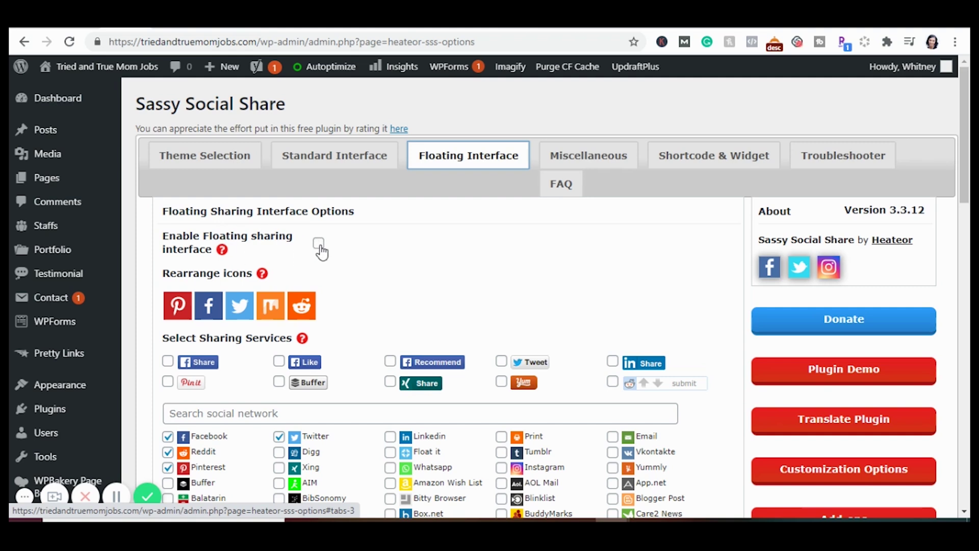
left_click(331, 159)
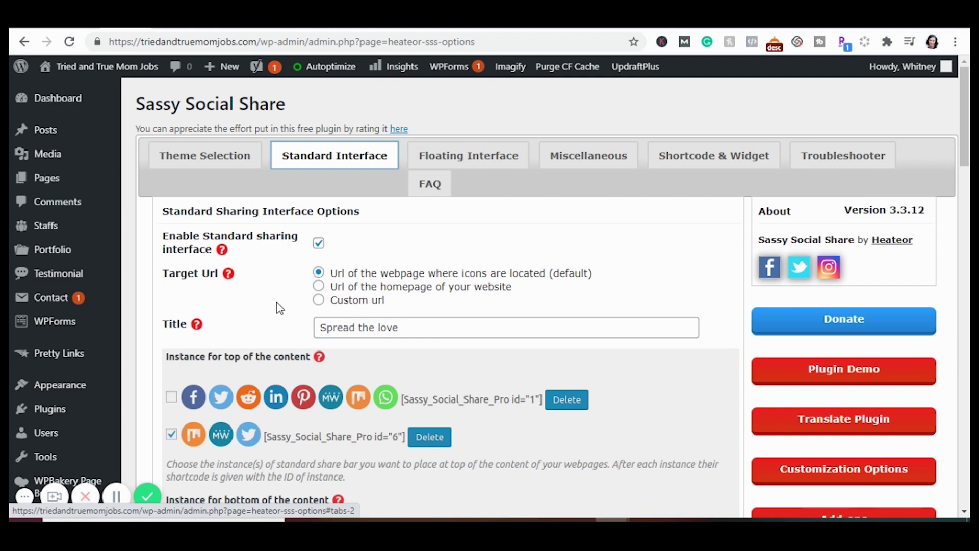
scroll(280, 308, "down", 1)
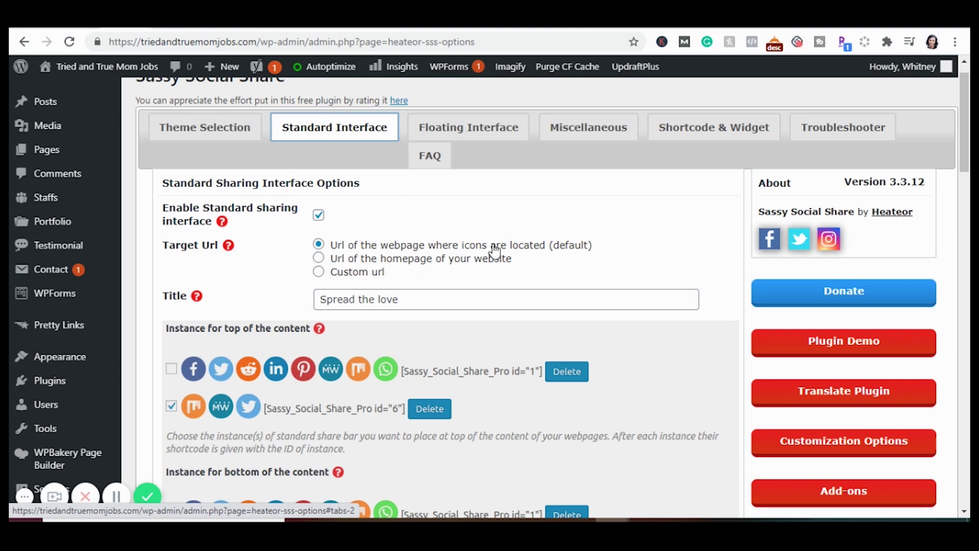
scroll(332, 309, "down", 1)
scroll(333, 310, "down", 4)
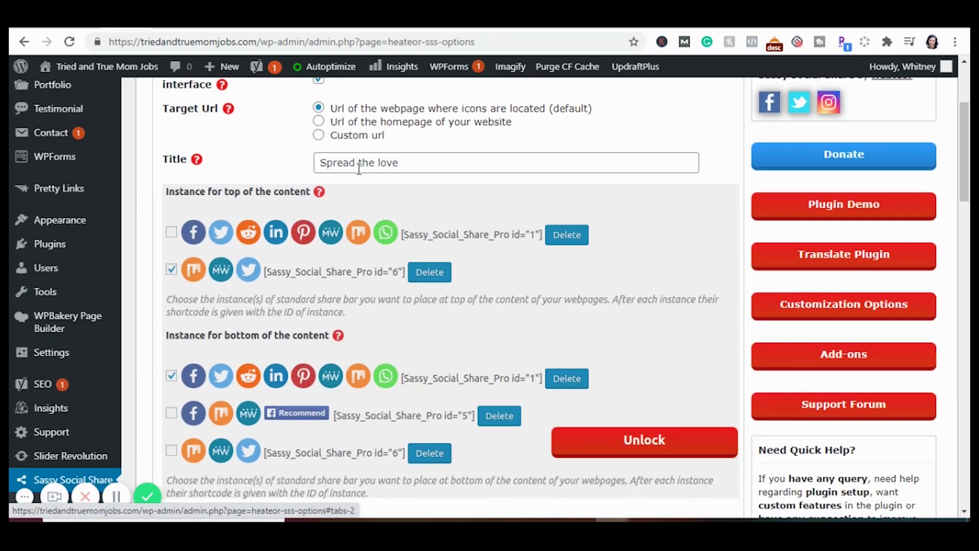
Review the 'Spread the love' title, bottom-of-content position and posts placement options
left_click(353, 168)
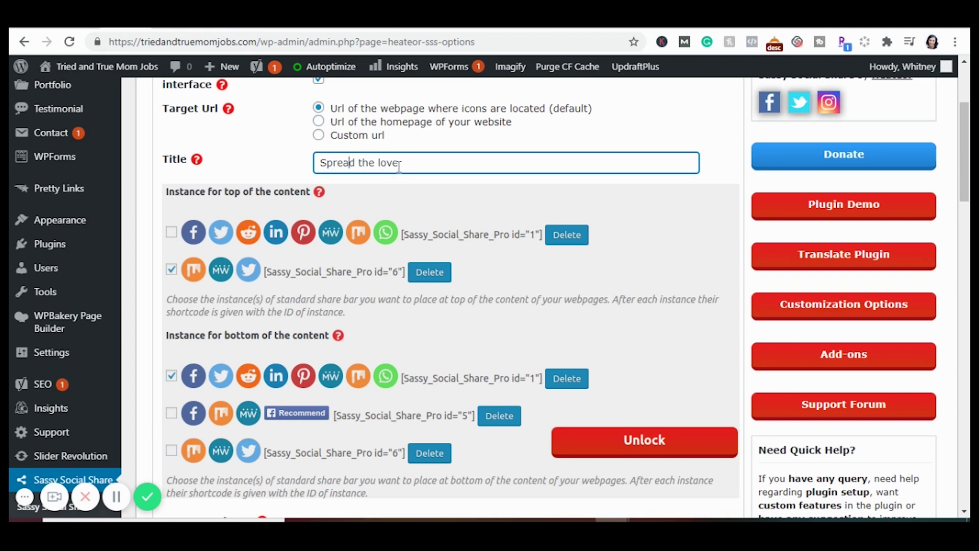
scroll(399, 167, "down", 7)
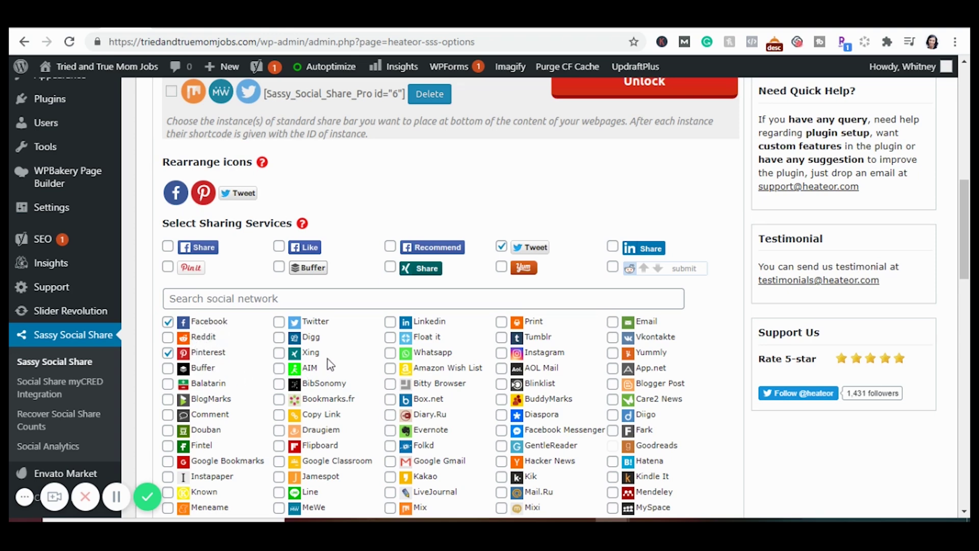
scroll(327, 359, "down", 1)
scroll(331, 364, "down", 1)
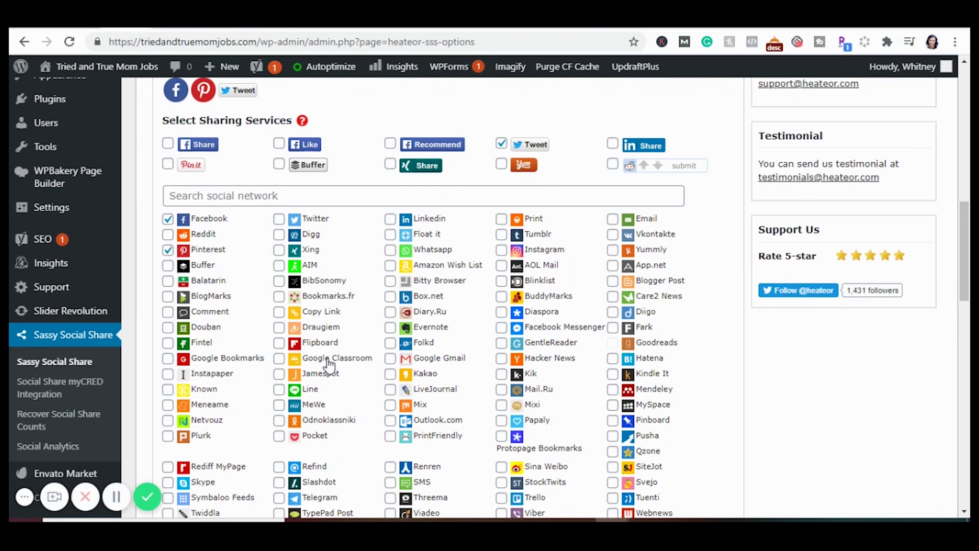
scroll(362, 412, "down", 2)
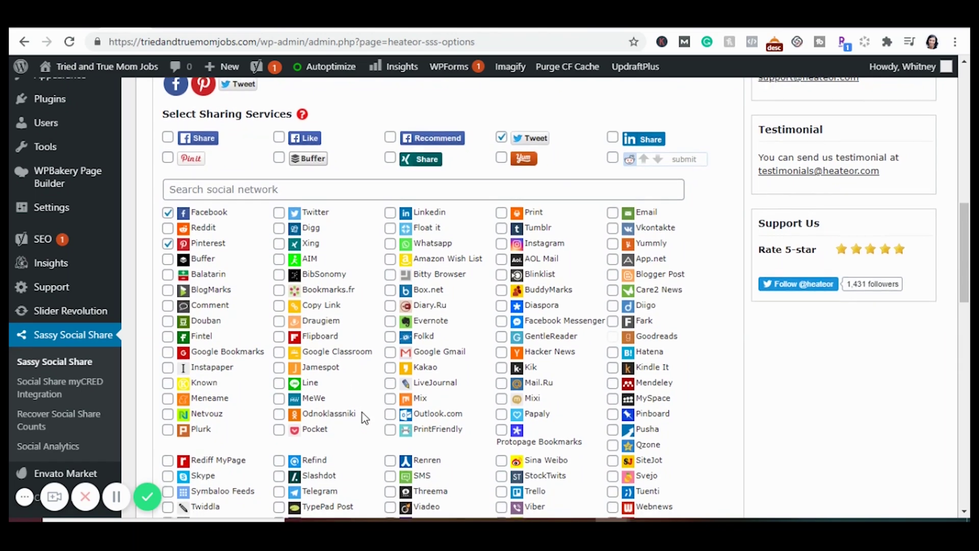
scroll(362, 412, "down", 3)
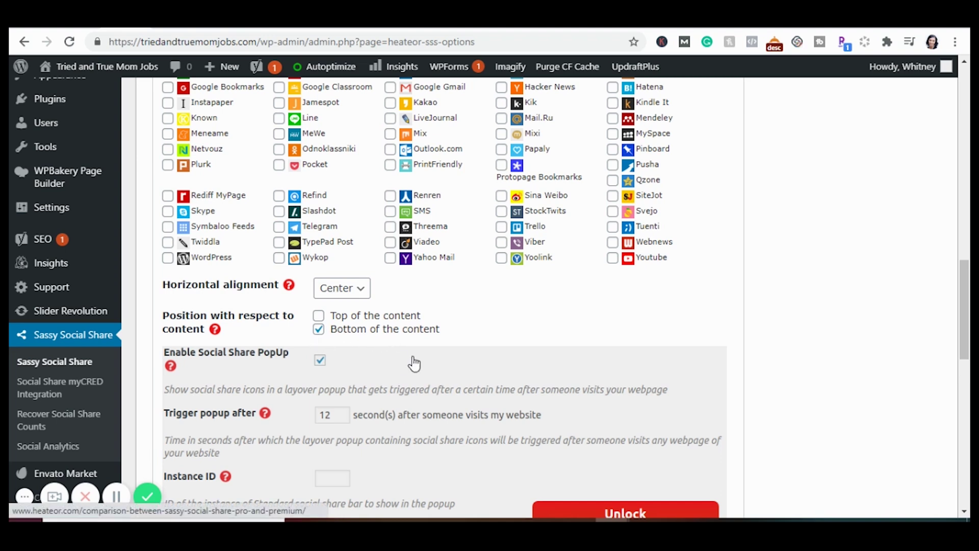
scroll(437, 368, "down", 2)
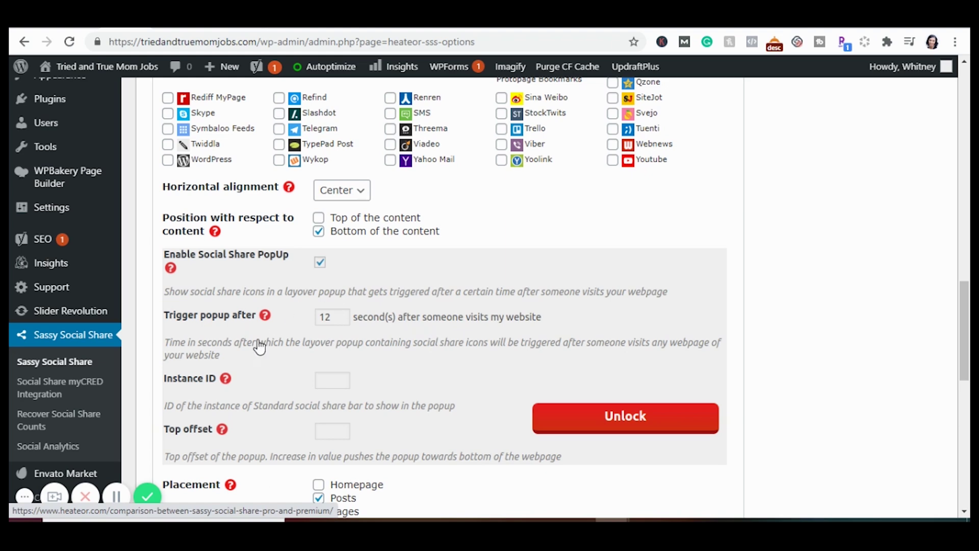
scroll(405, 399, "down", 3)
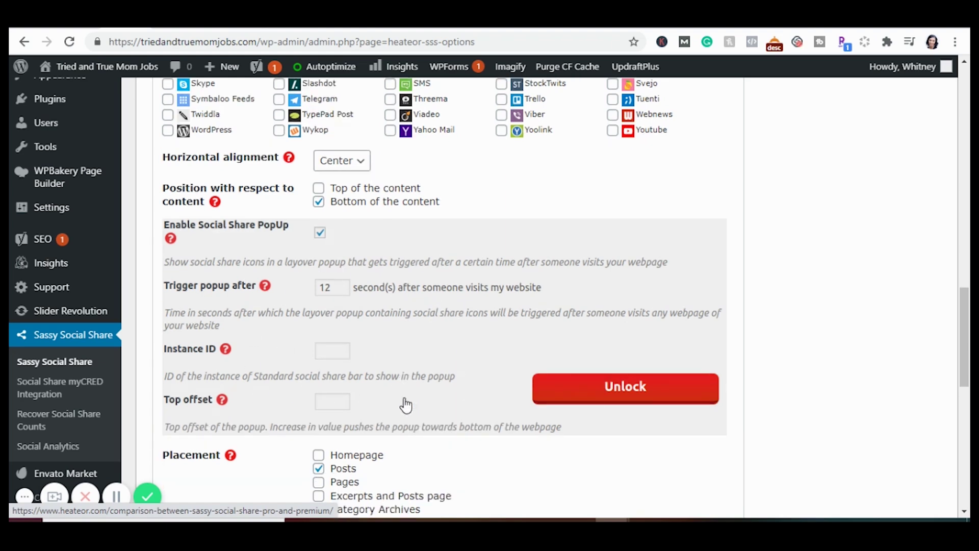
scroll(405, 399, "down", 2)
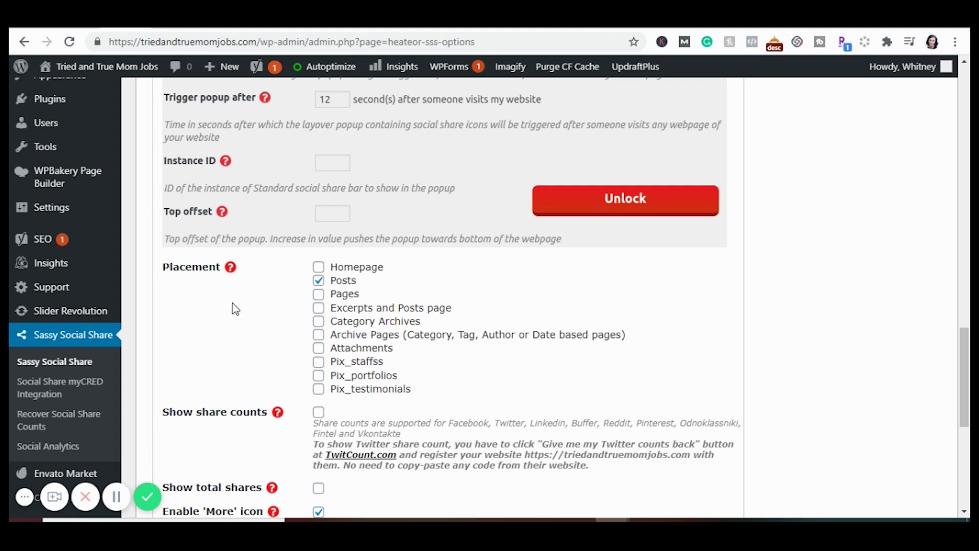
scroll(289, 331, "down", 3)
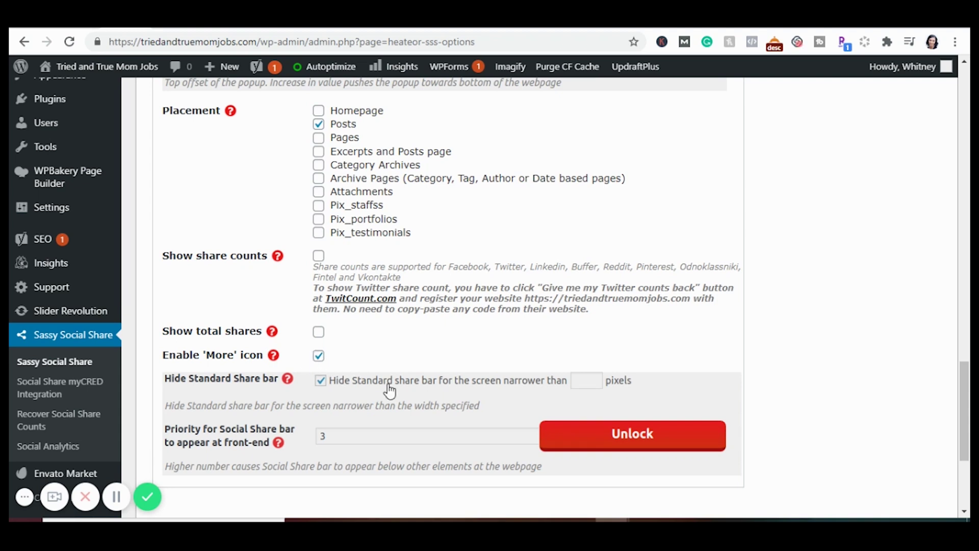
scroll(387, 389, "down", 1)
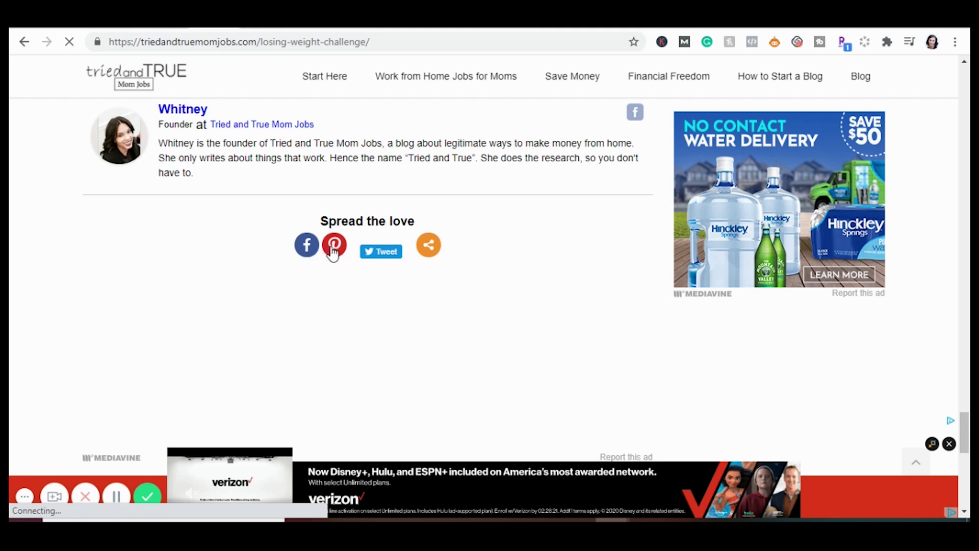
Expand the post's full list of sharing services and scroll through it
left_click(429, 250)
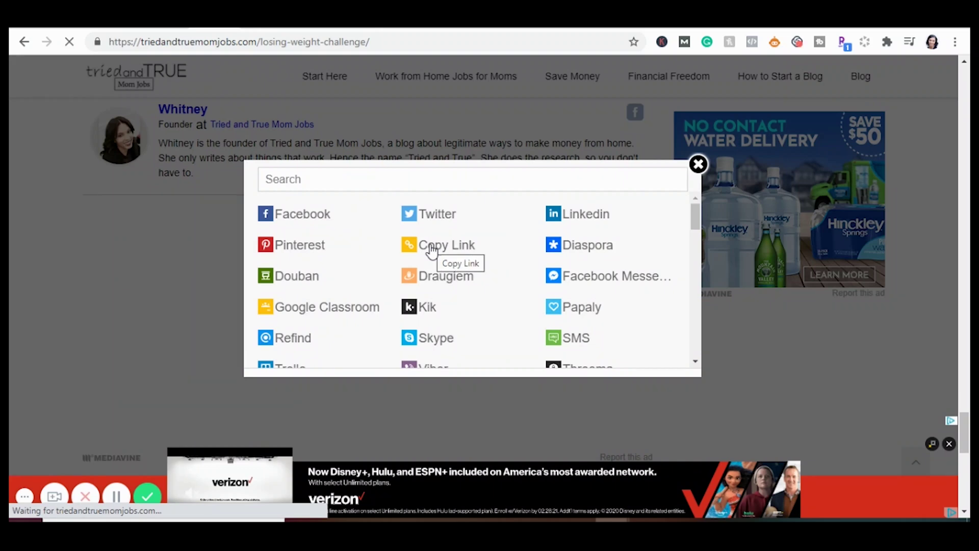
scroll(428, 246, "down", 1)
scroll(429, 247, "down", 3)
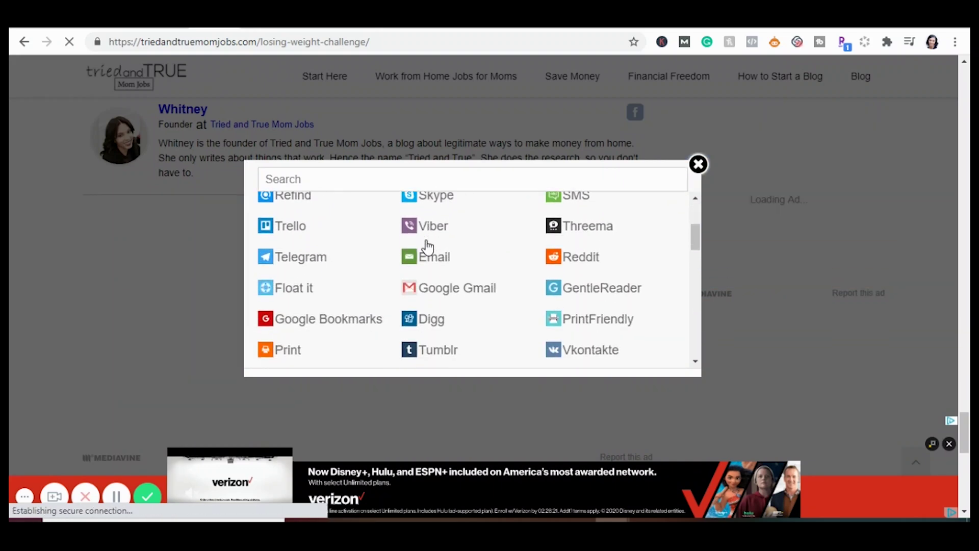
scroll(428, 245, "down", 2)
scroll(602, 286, "up", 5)
scroll(602, 285, "down", 1)
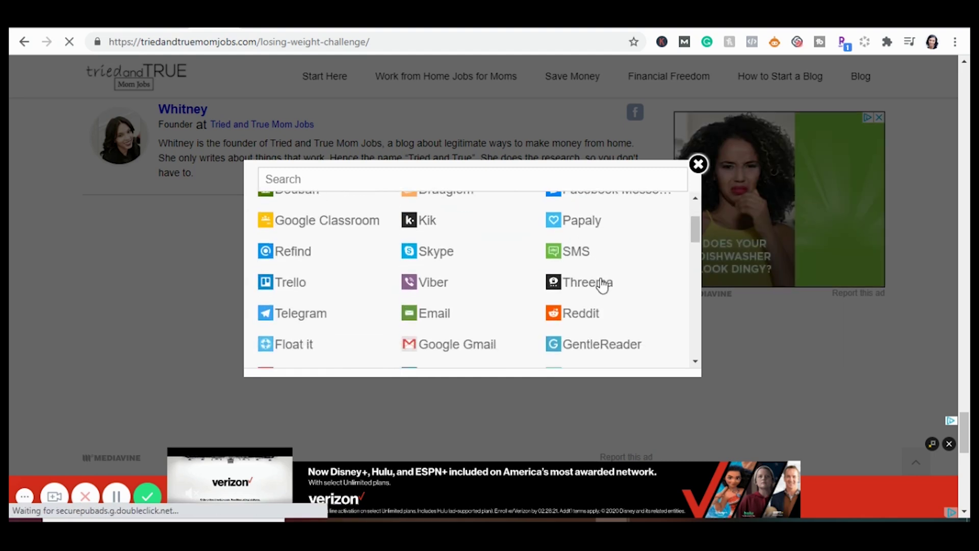
scroll(602, 285, "up", 2)
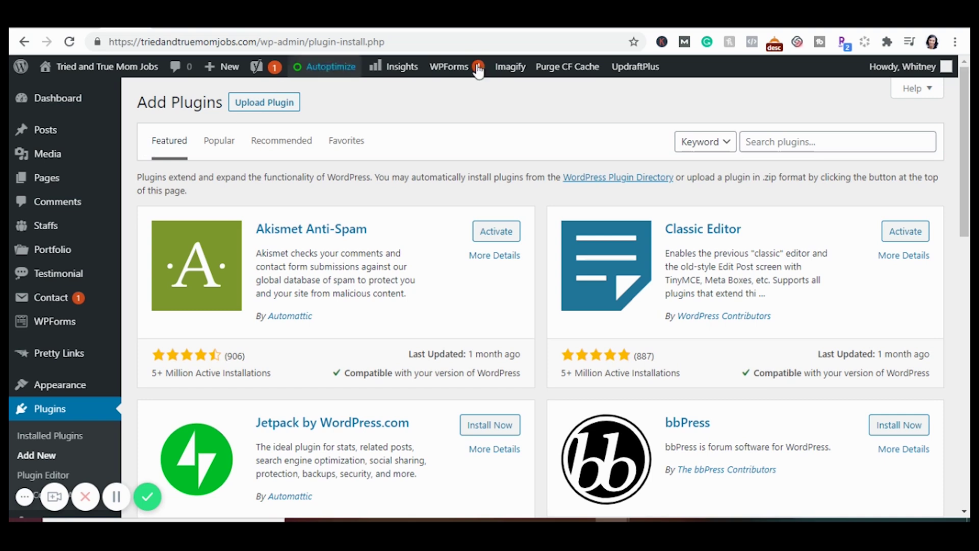
Install Wordfence, give an alert e-mail, decline the mailing list, accept terms, and skip the premium key
left_click(770, 142)
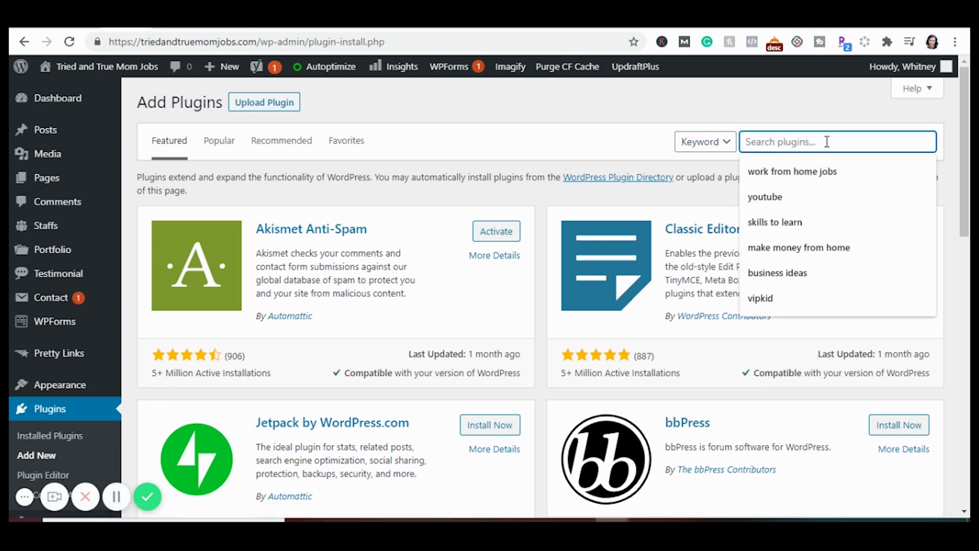
type("wordfence")
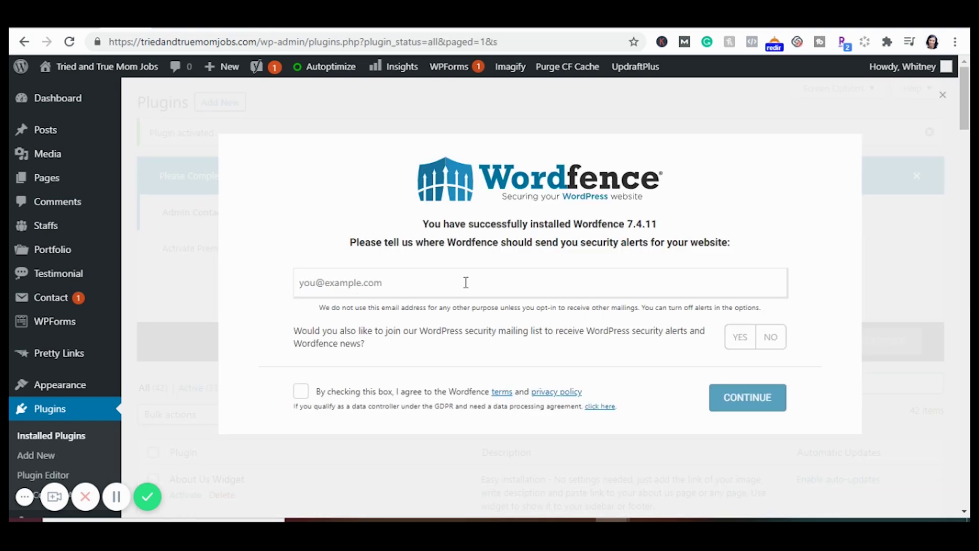
left_click(770, 337)
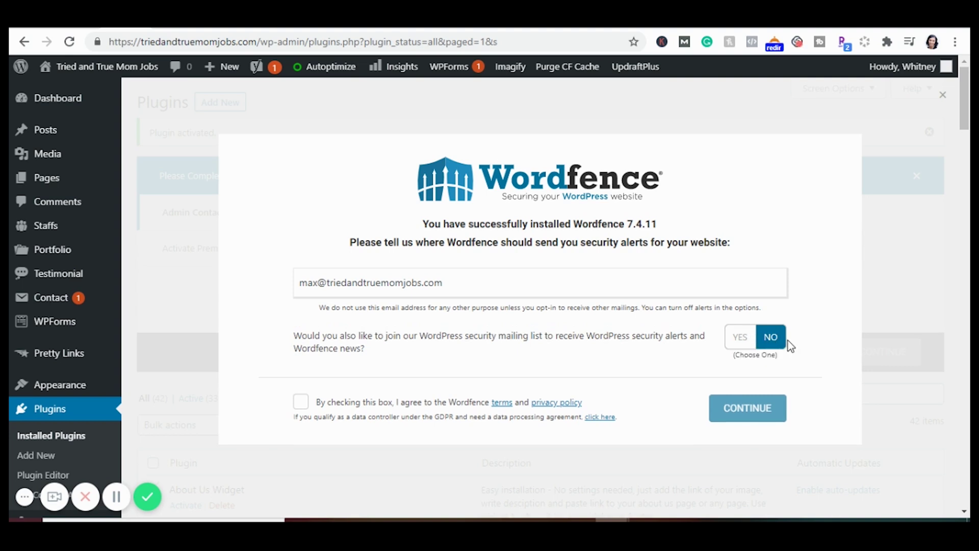
left_click(300, 402)
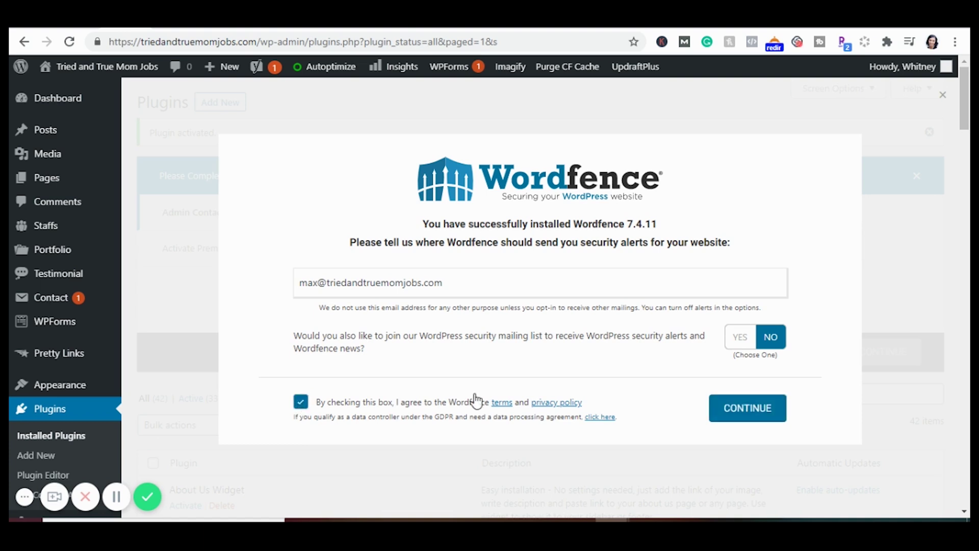
left_click(744, 416)
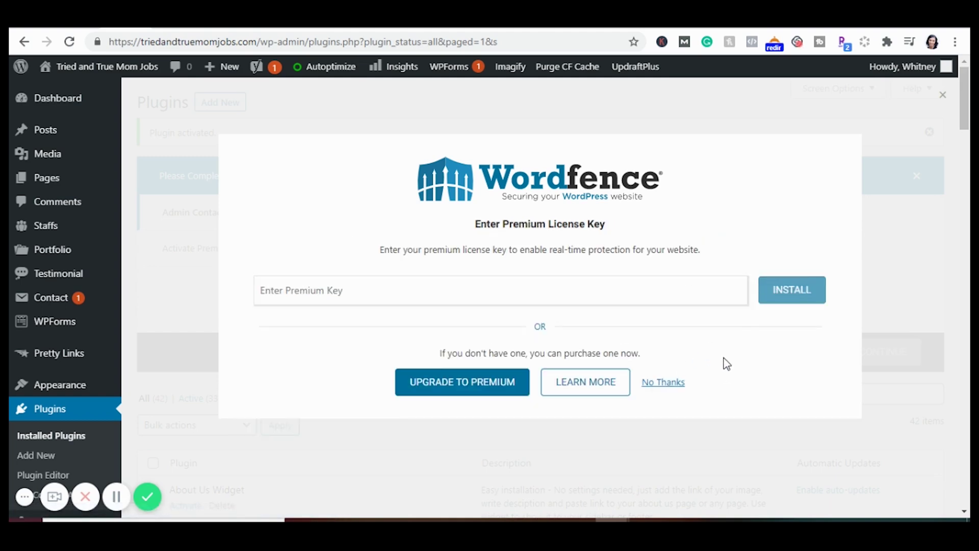
left_click(661, 383)
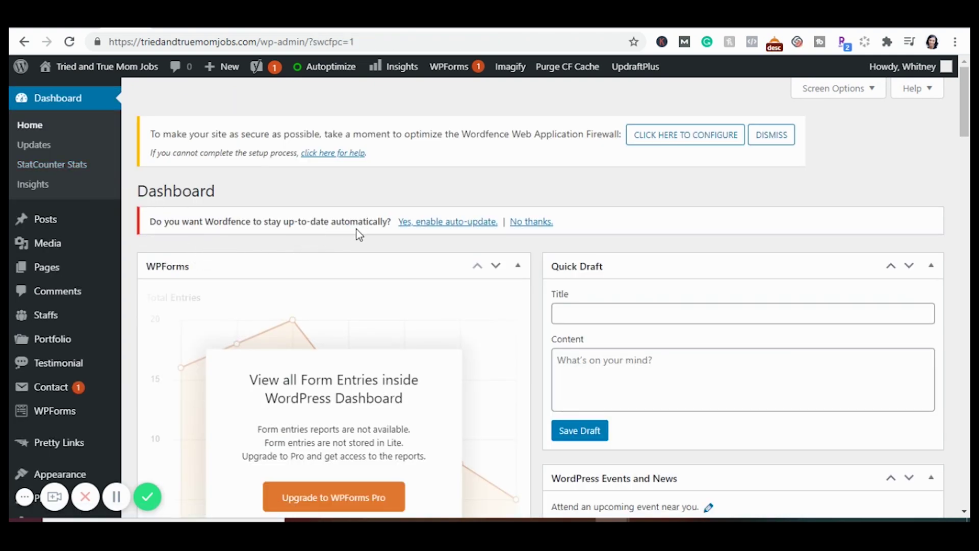
Decline Wordfence's automatic updates
left_click(546, 222)
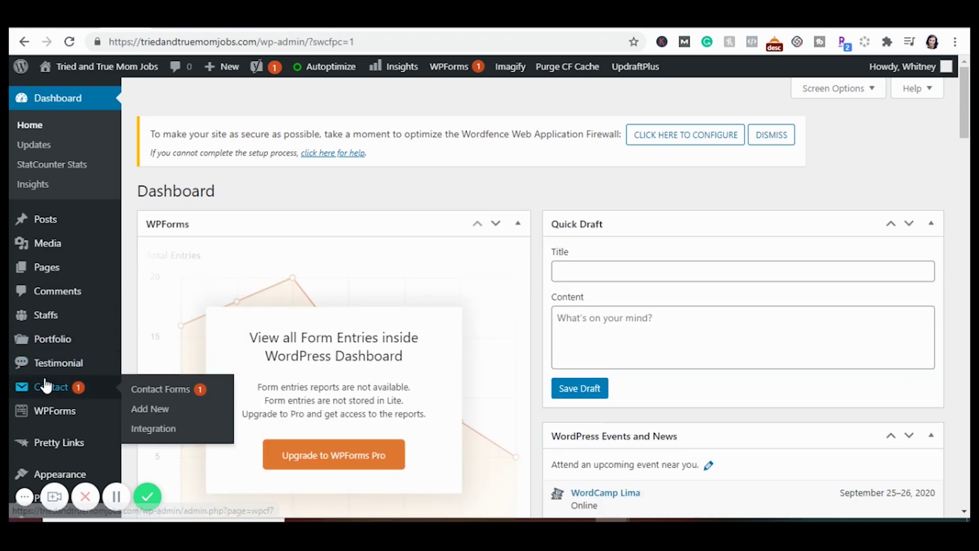
scroll(45, 383, "down", 3)
scroll(45, 386, "down", 3)
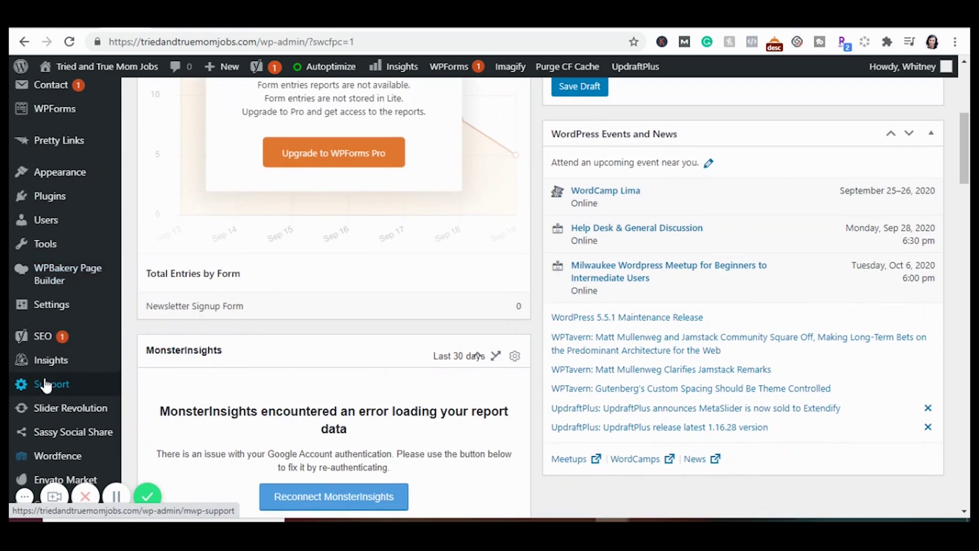
Open Wordfence's Import/Export Options tab from the sidebar
mouse_move(50, 456)
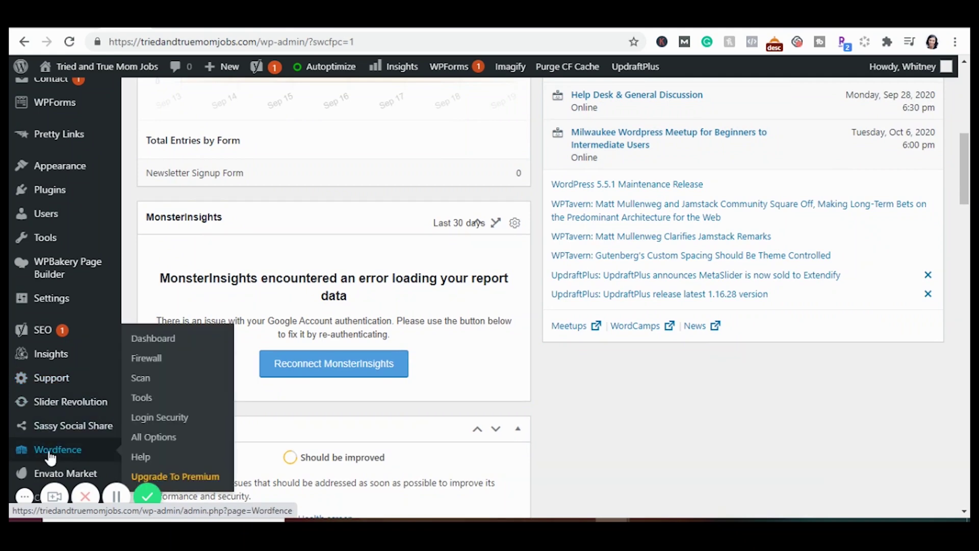
left_click(47, 448)
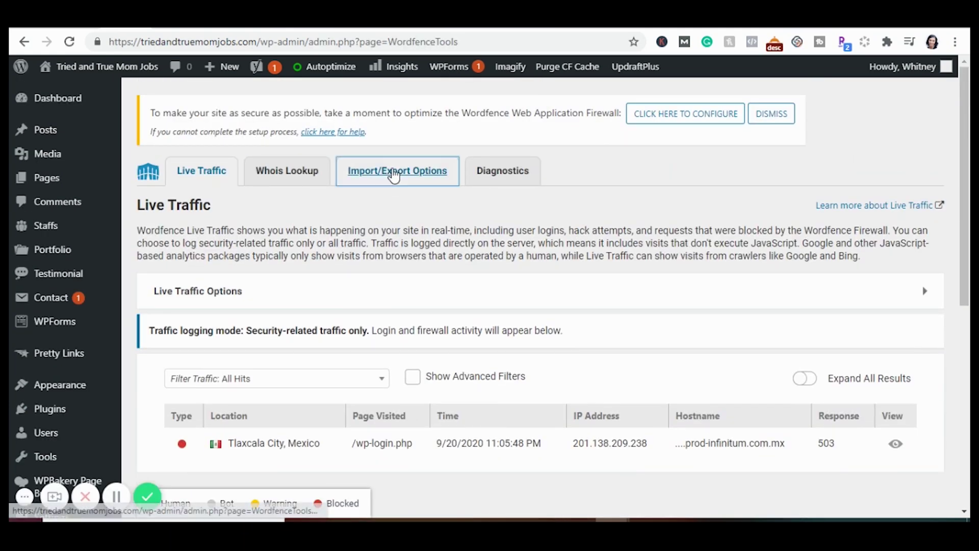
left_click(393, 170)
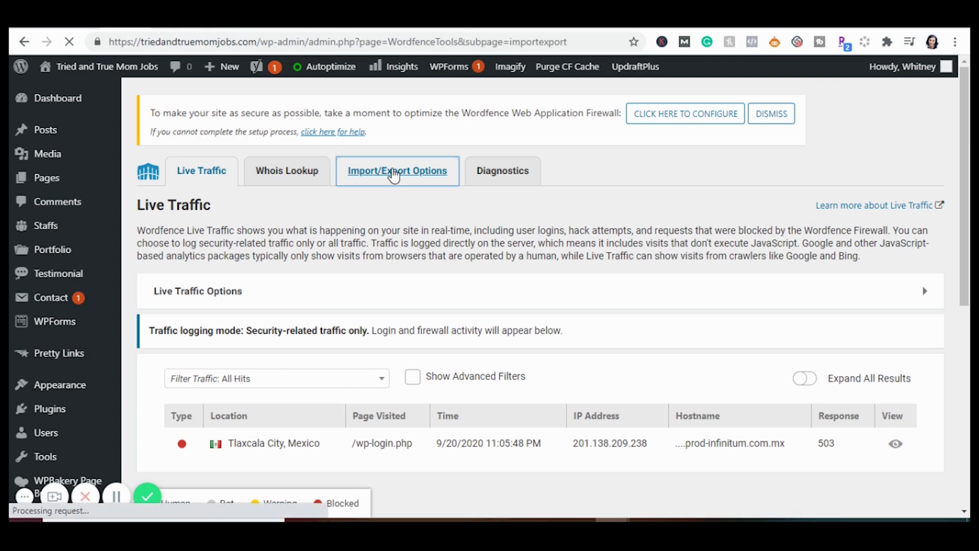
Copy the Wordfence settings token from the setup guide article
left_click(188, 29)
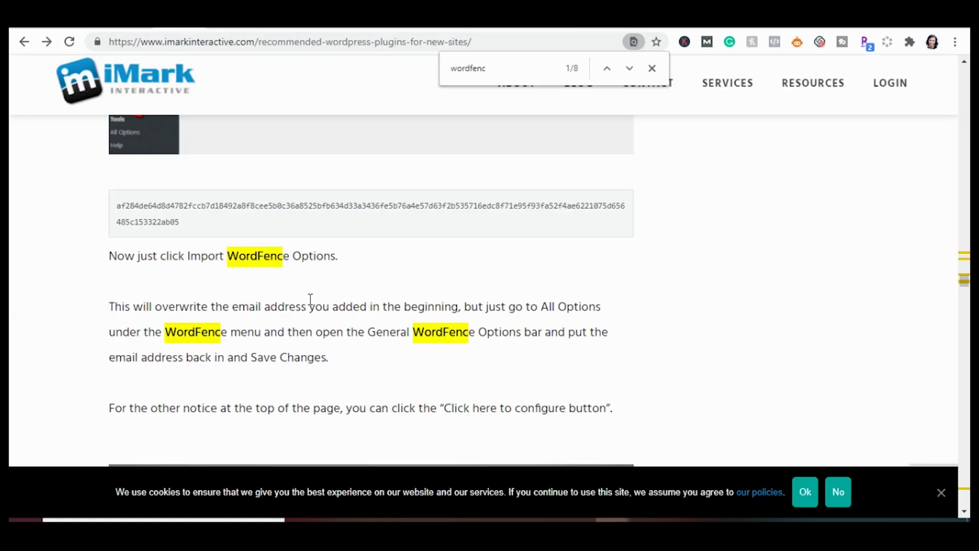
left_click_drag(200, 228, 118, 214)
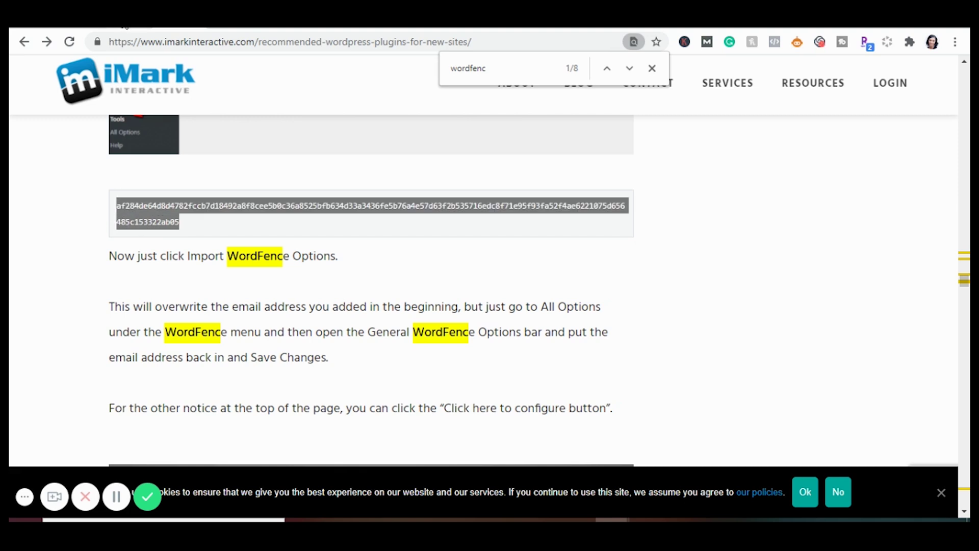
key("ctrl+Tab")
Paste the token into the import field, import the Wordfence options, and dismiss the success message
left_click(668, 365)
key("ctrl+v")
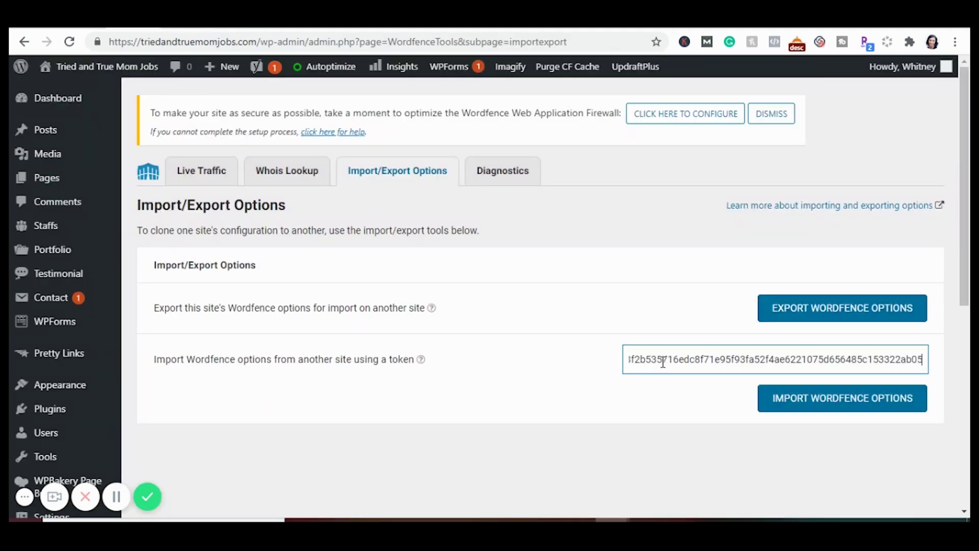
left_click(814, 410)
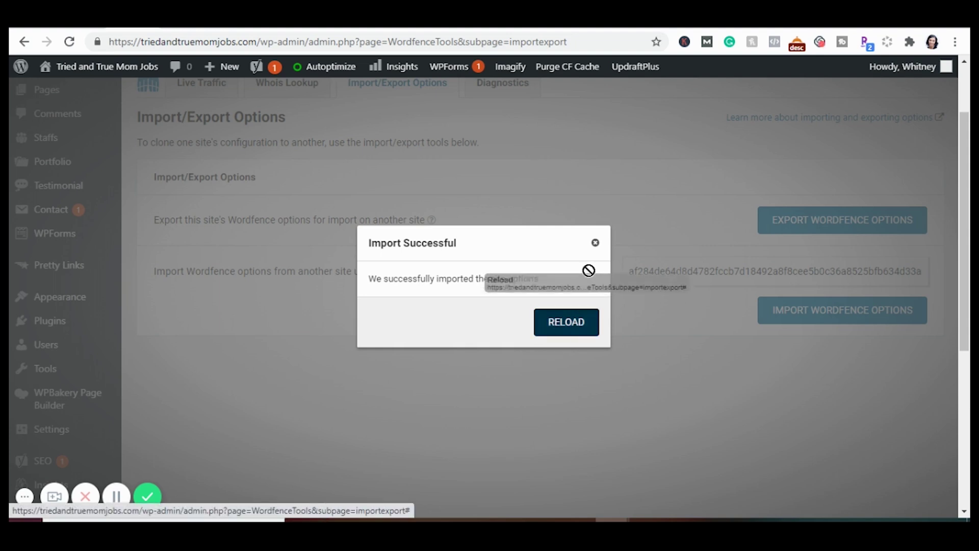
left_click(595, 244)
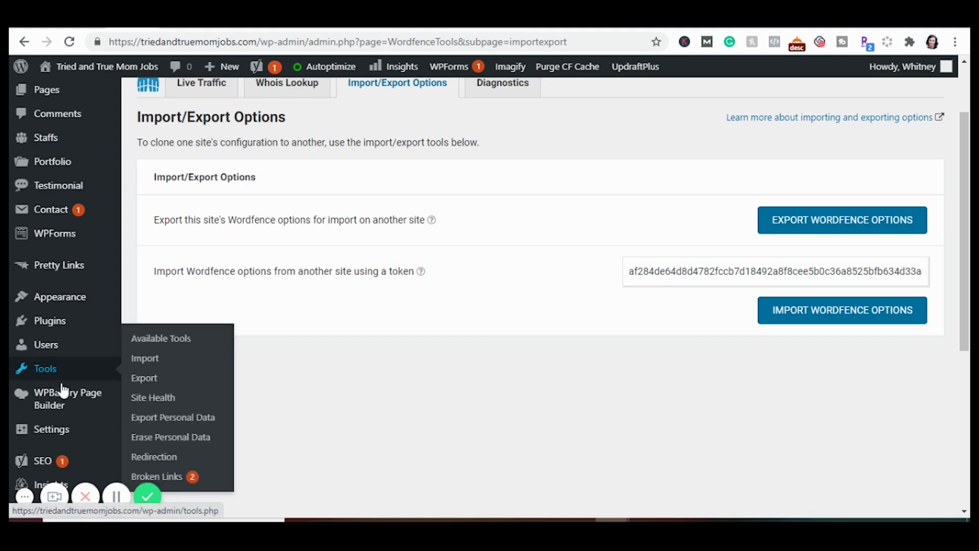
scroll(56, 383, "down", 1)
mouse_move(63, 392)
scroll(64, 392, "down", 5)
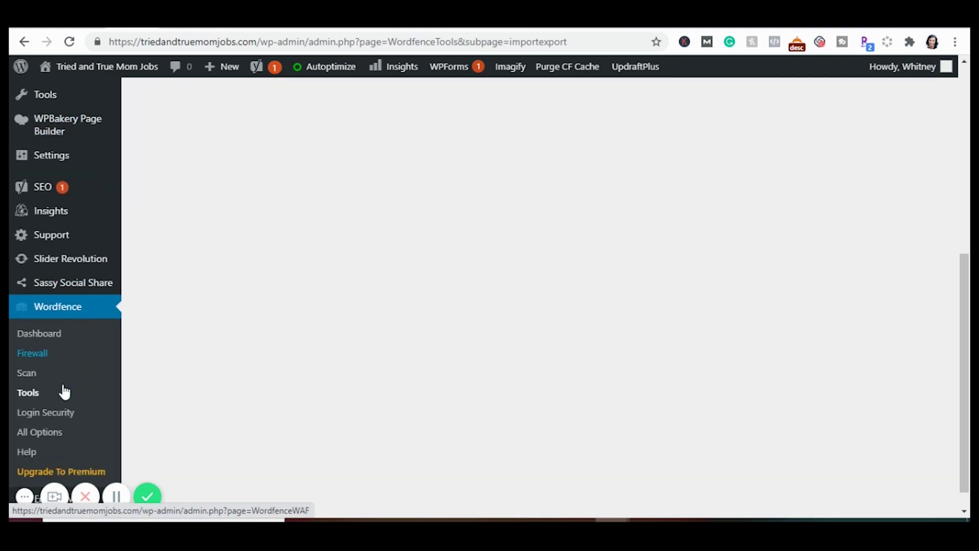
Save the alert e-mail under General Wordfence Options, then start firewall optimization from the Dashboard
left_click(40, 441)
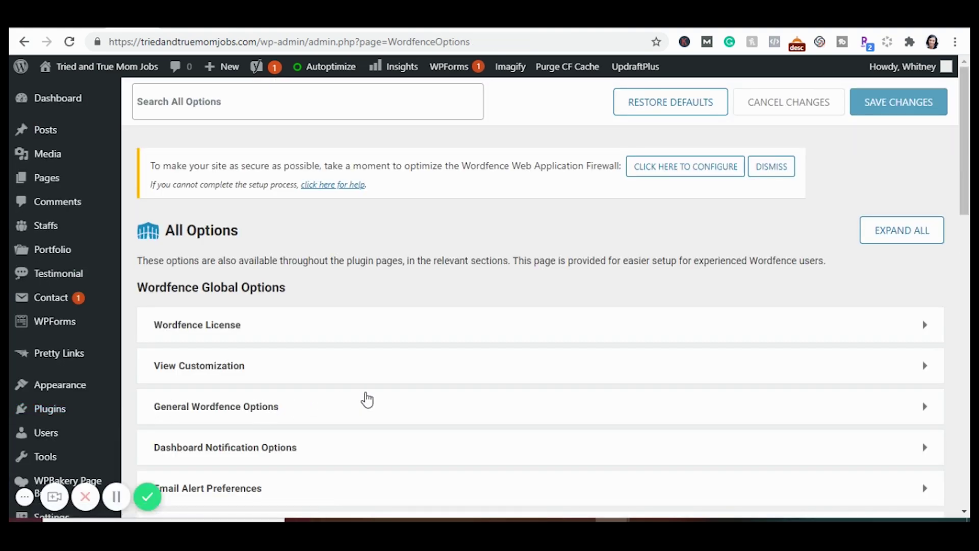
scroll(367, 399, "down", 3)
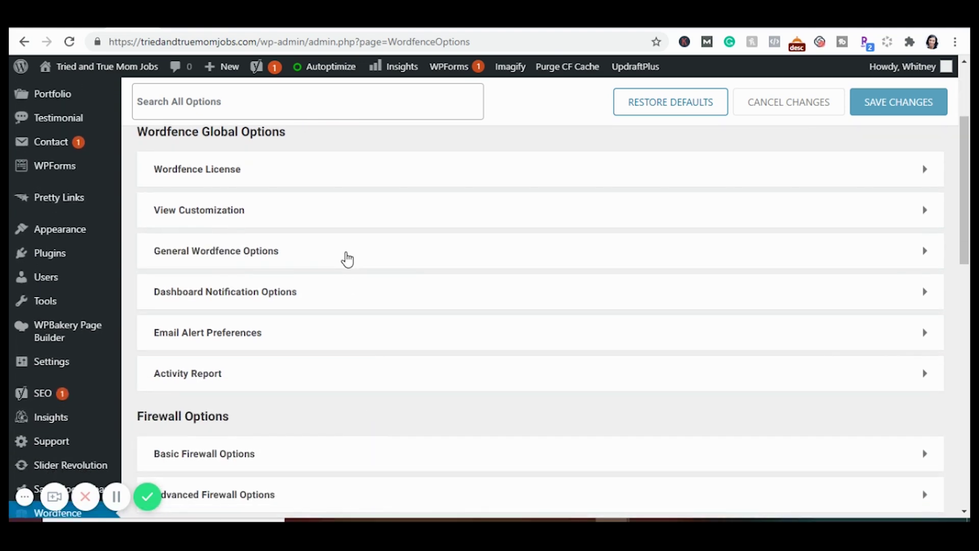
left_click(348, 258)
scroll(347, 259, "down", 1)
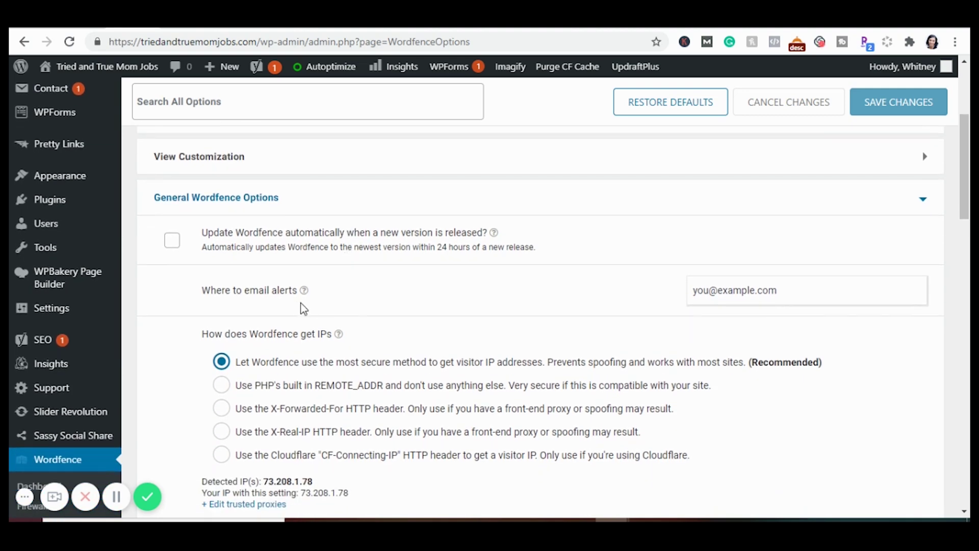
scroll(765, 229, "up", 4)
left_click(885, 111)
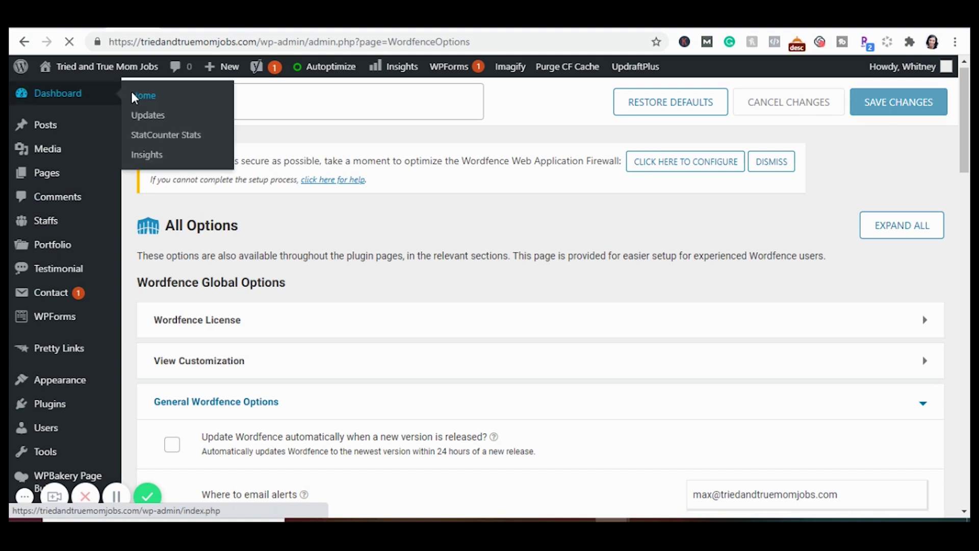
left_click(131, 92)
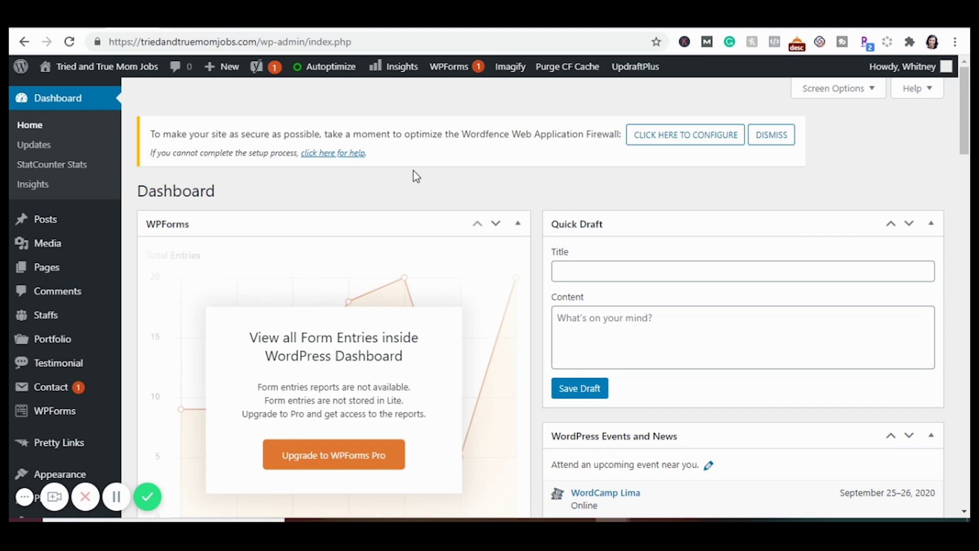
left_click(663, 137)
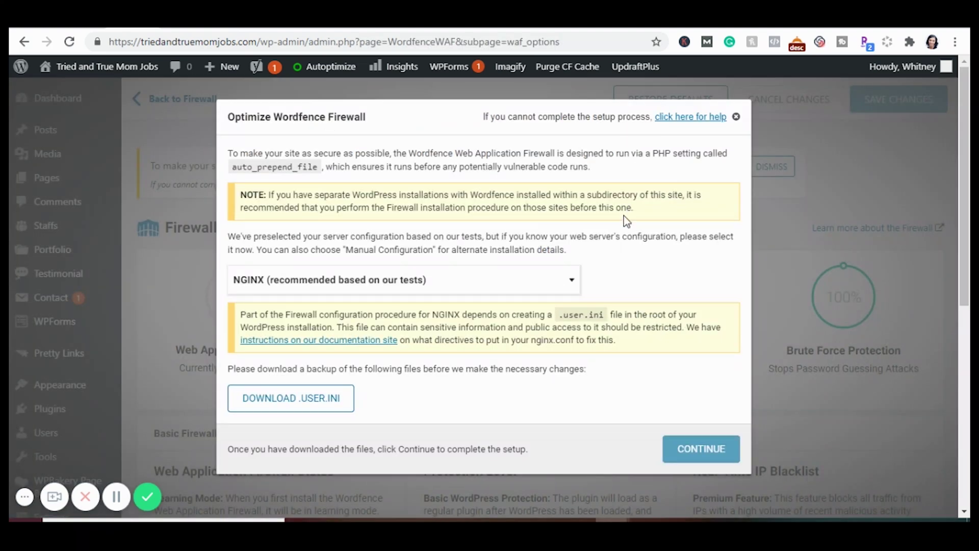